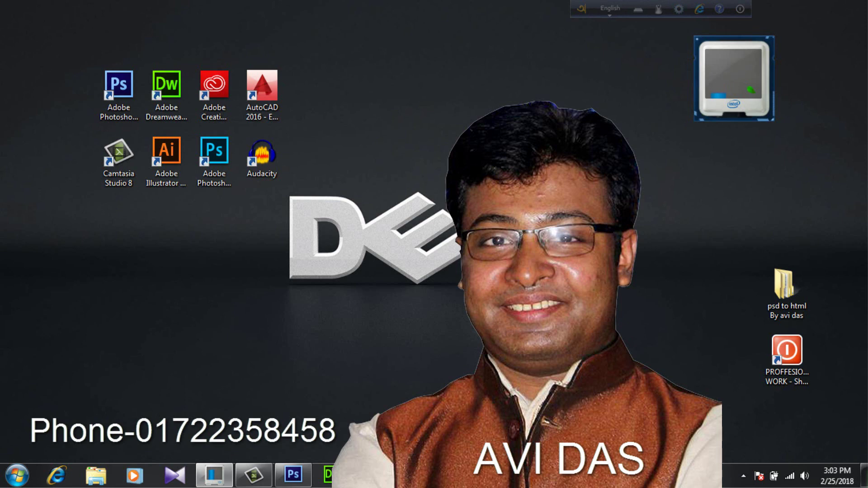
Open the psd to html project folder on the desktop and create an empty text document named index.html in it.
{"action": "double_click", "coordinate": [785, 291]}
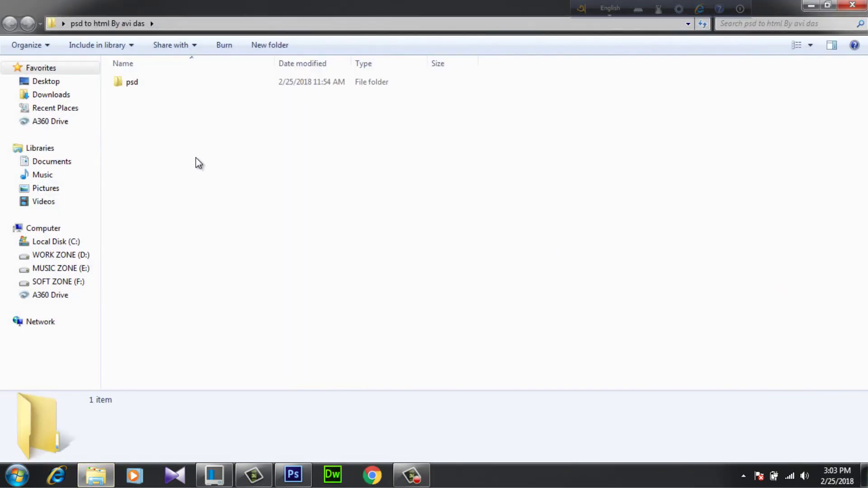
{"action": "right_click", "coordinate": [196, 158]}
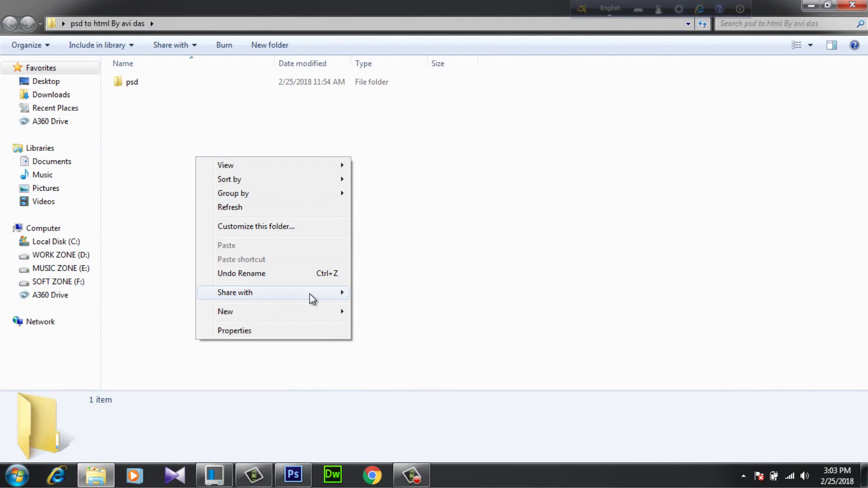
{"action": "mouse_move", "coordinate": [344, 295]}
{"action": "mouse_move", "coordinate": [346, 317]}
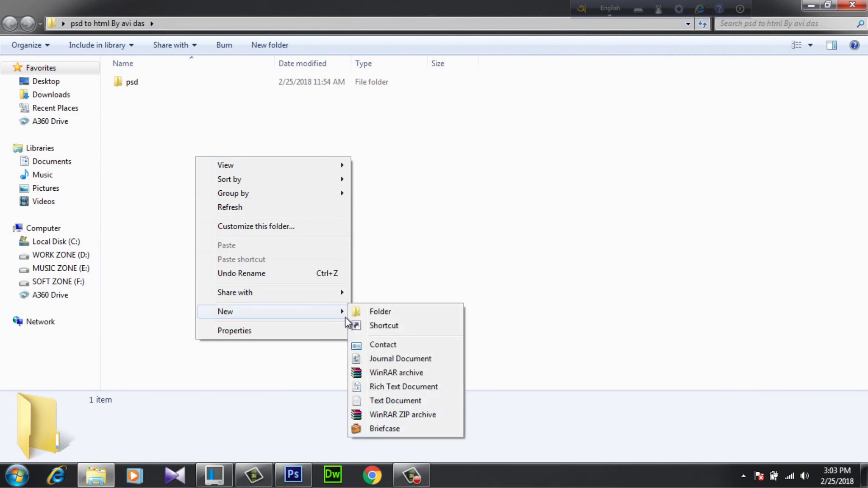
{"action": "left_click", "coordinate": [403, 401]}
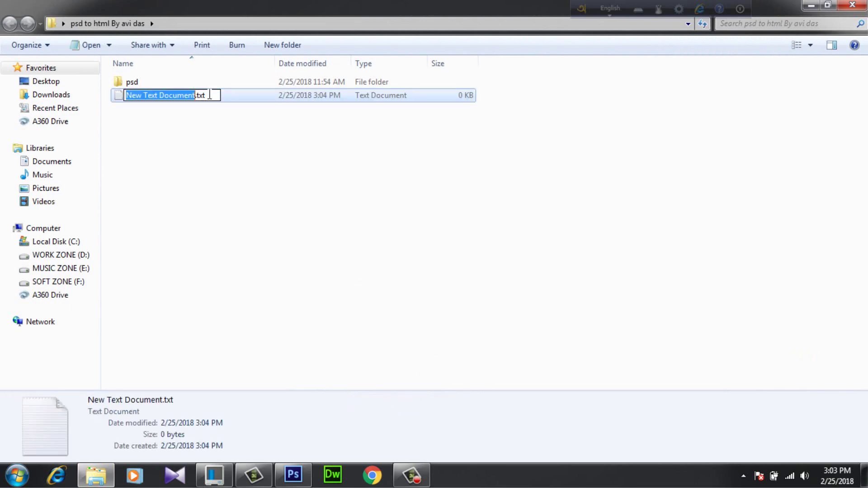
{"action": "left_click_drag", "start_coordinate": [209, 94], "coordinate": [101, 93]}
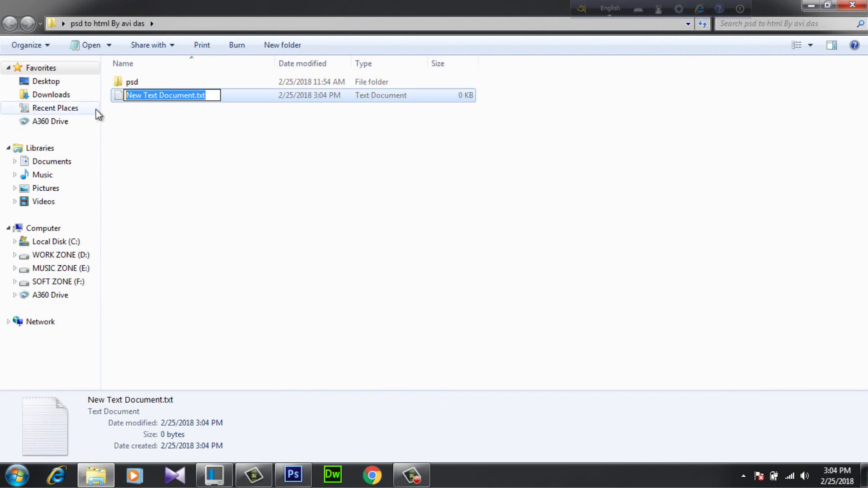
{"action": "type", "text": "index."}
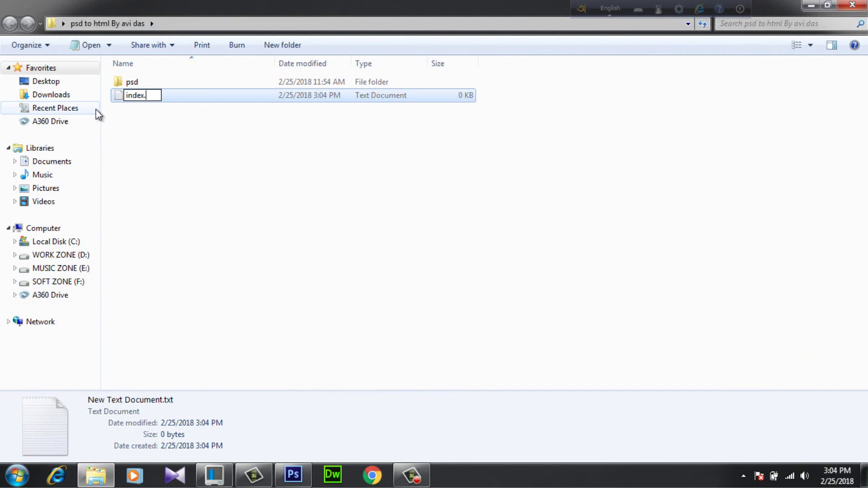
{"action": "type", "text": "html"}
{"action": "key", "text": "Return"}
{"action": "key", "text": "Return"}
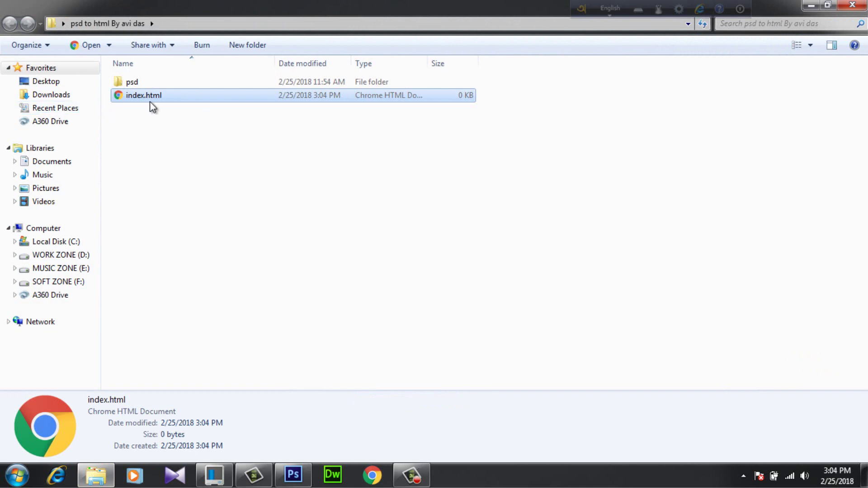
Create a folder named css beside index.html and open it.
{"action": "left_click", "coordinate": [245, 45]}
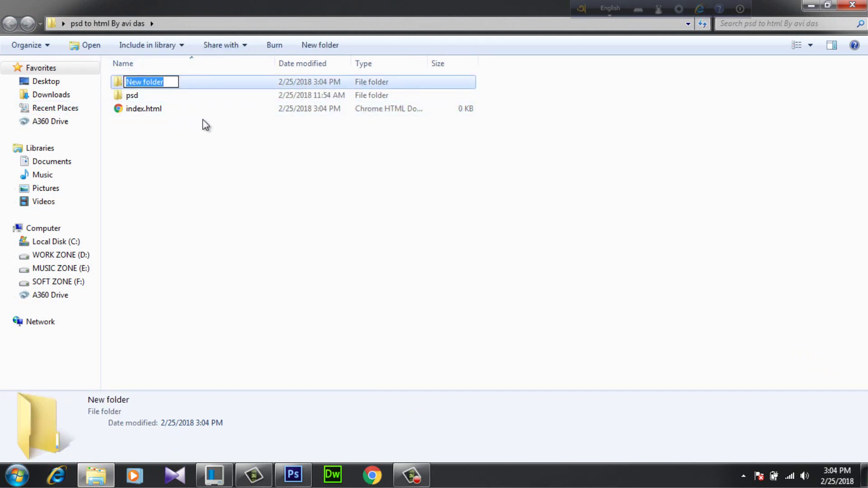
{"action": "type", "text": "css"}
{"action": "key", "text": "Return"}
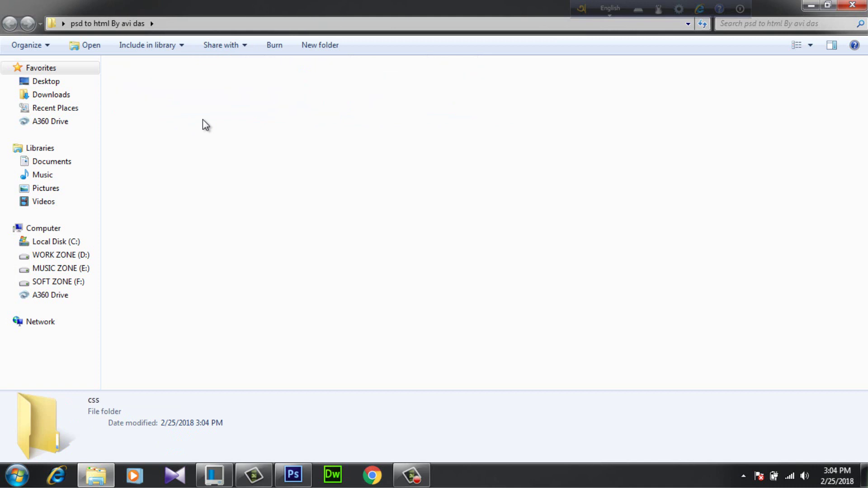
{"action": "key", "text": "Return"}
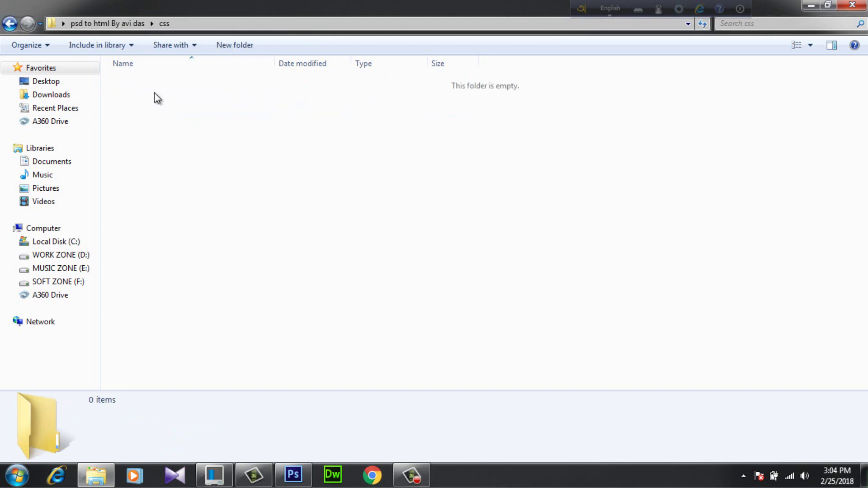
Create an empty text document named style.css inside the css folder.
{"action": "right_click", "coordinate": [154, 125]}
{"action": "mouse_move", "coordinate": [278, 280]}
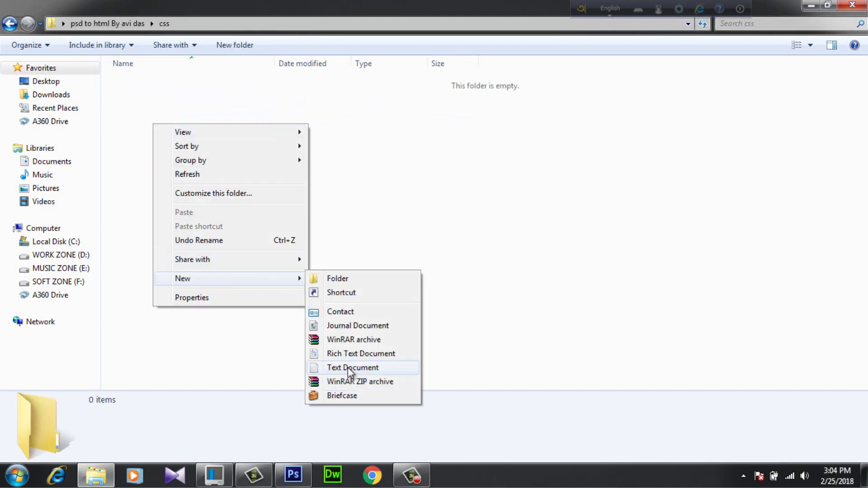
{"action": "left_click", "coordinate": [348, 367]}
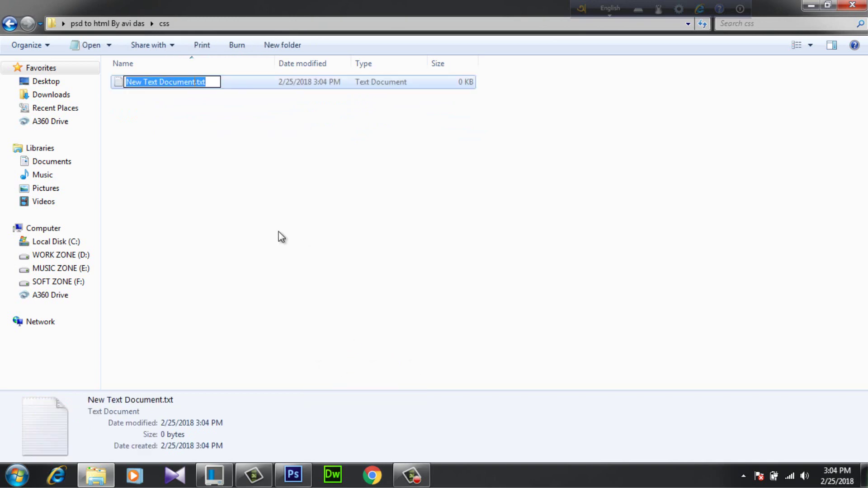
{"action": "key", "text": "BackSpace"}
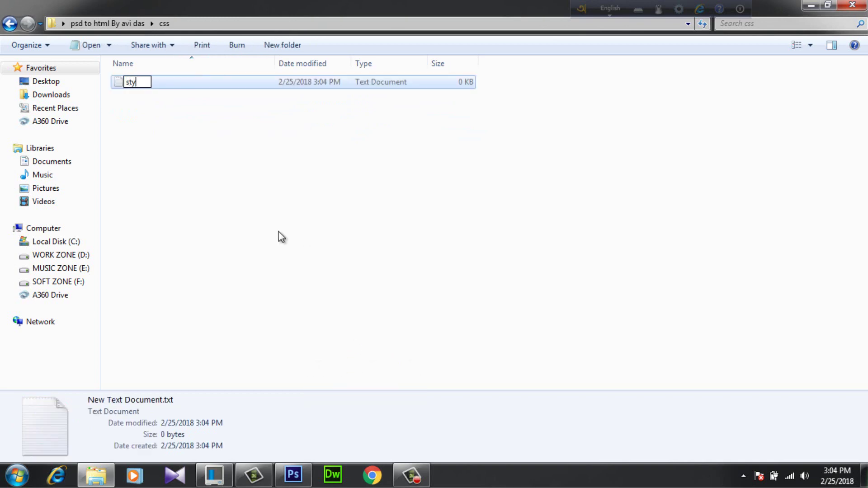
{"action": "type", "text": "style.css"}
{"action": "key", "text": "Return"}
{"action": "key", "text": "Return"}
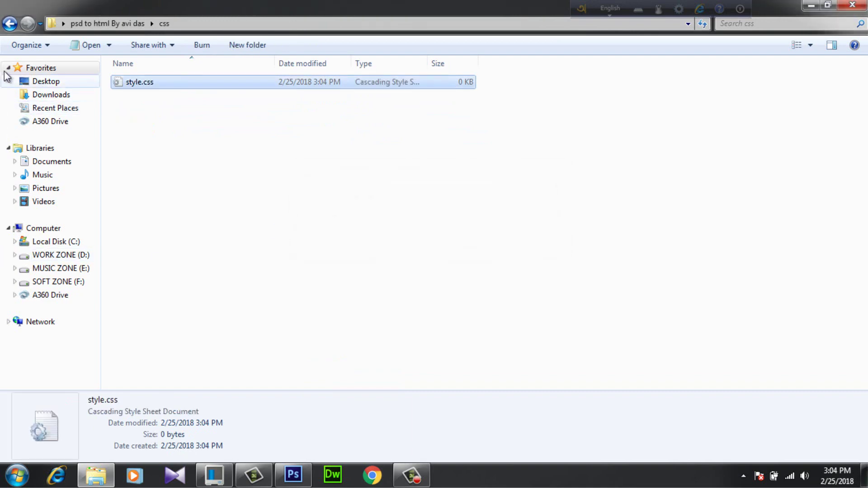
Return to the main project folder and create a folder named fonts.
{"action": "left_click", "coordinate": [10, 24]}
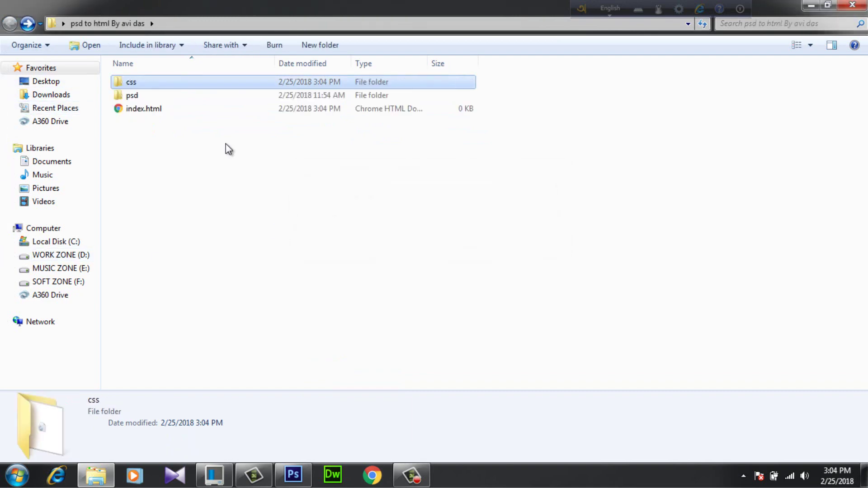
{"action": "left_click", "coordinate": [317, 48]}
{"action": "type", "text": "fonts"}
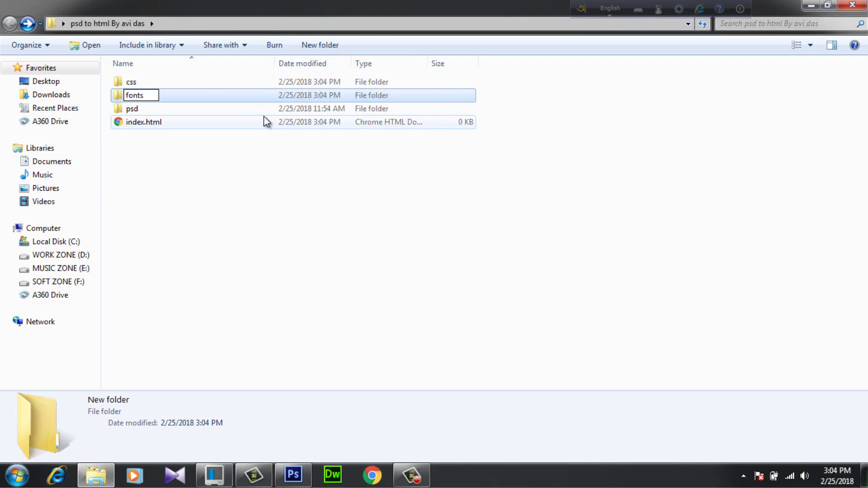
{"action": "key", "text": "Return"}
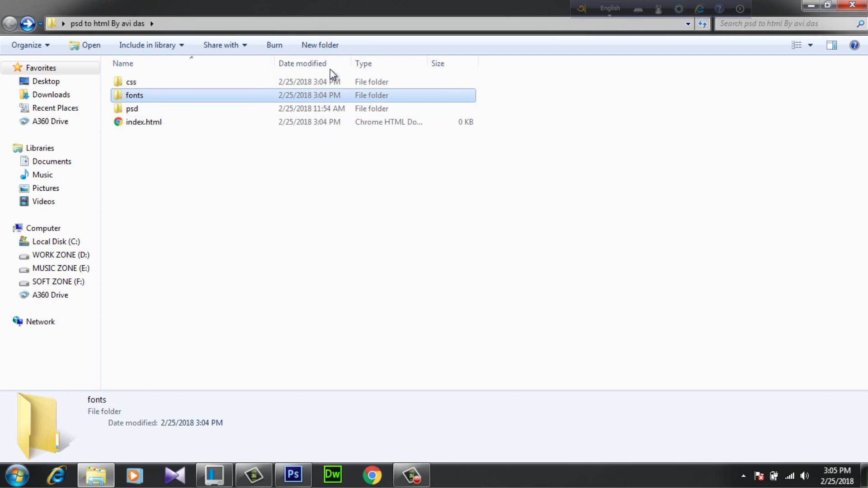
Create another folder named images in the main project folder.
{"action": "left_click", "coordinate": [330, 46]}
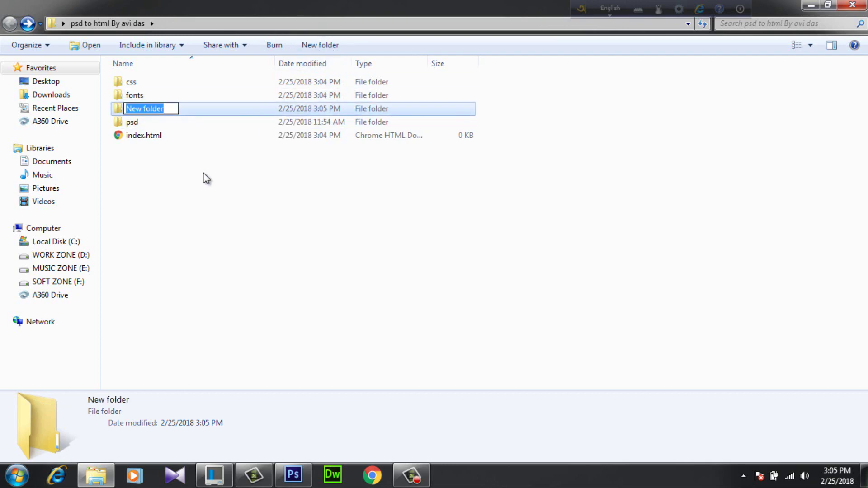
{"action": "key", "text": "BackSpace"}
{"action": "type", "text": "ima"}
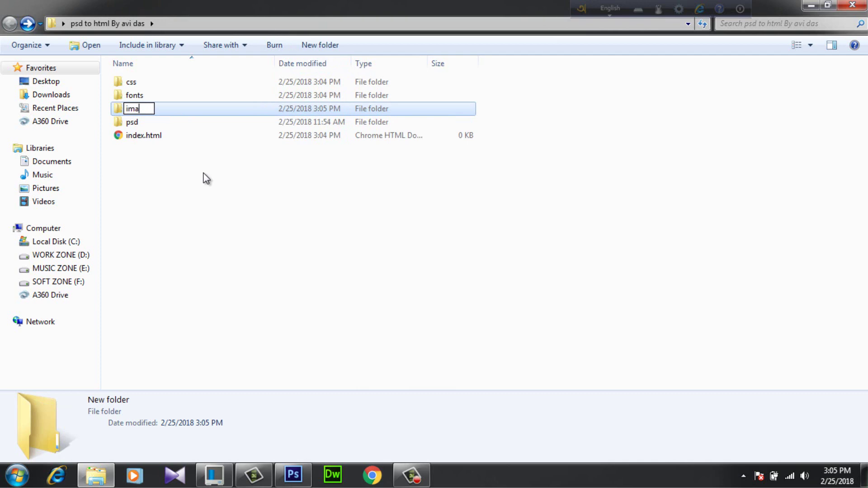
{"action": "type", "text": "ges"}
{"action": "left_click", "coordinate": [356, 337]}
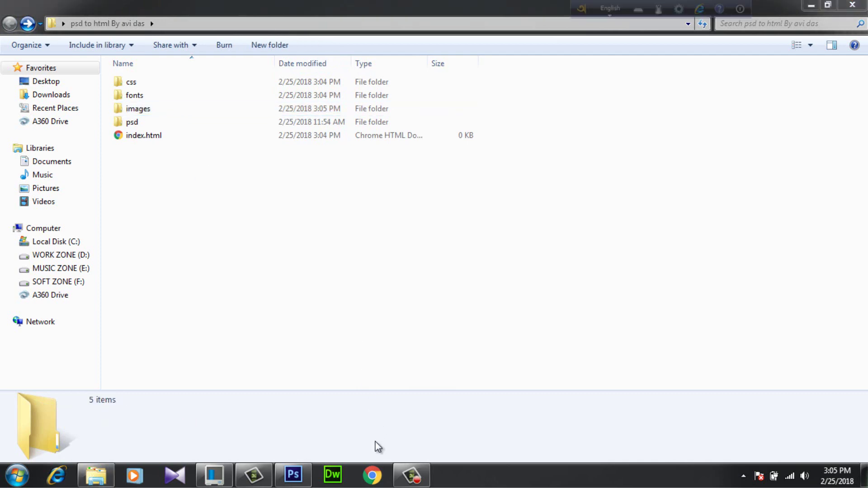
Switch to Chrome, search the web for fontwasome and open the fontawesome.com site.
{"action": "left_click", "coordinate": [384, 466]}
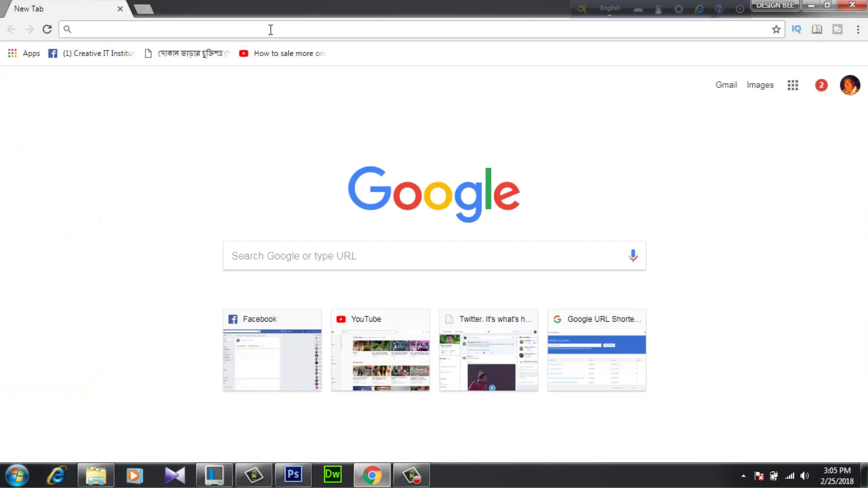
{"action": "type", "text": "fontw"}
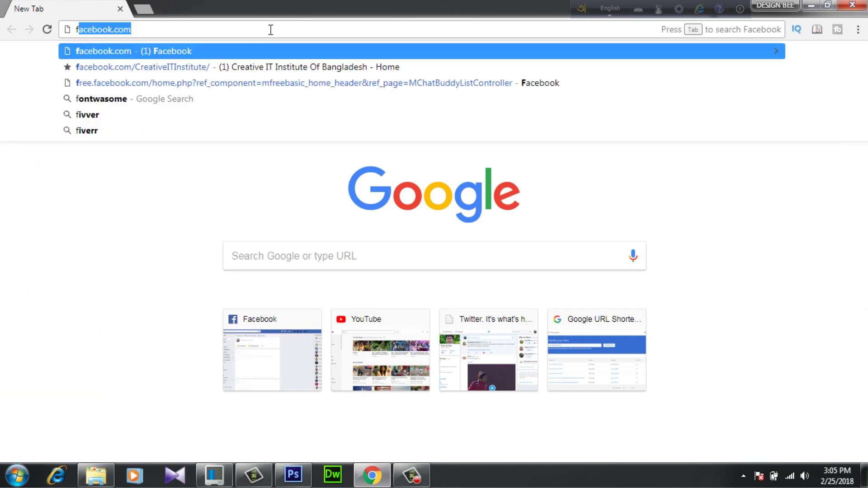
{"action": "type", "text": "asome"}
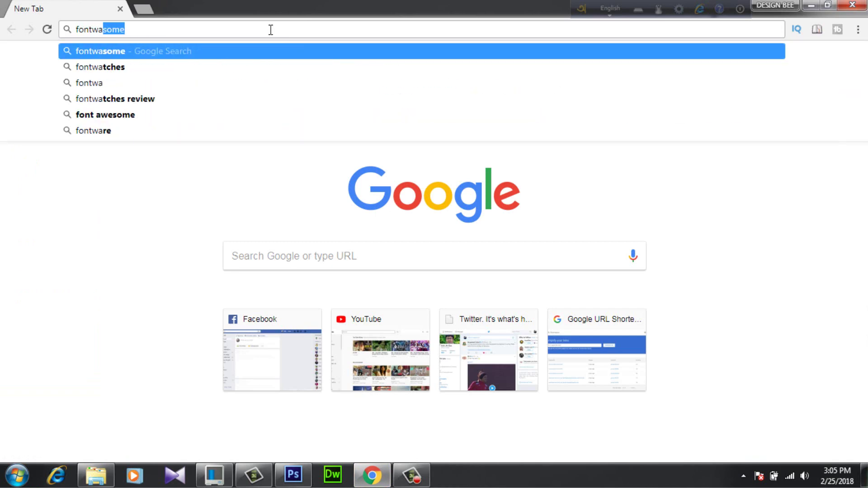
{"action": "key", "text": "Return"}
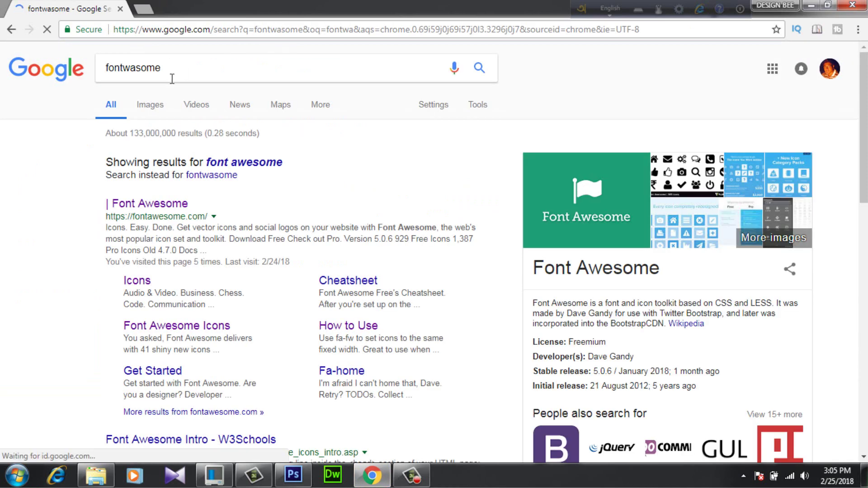
{"action": "left_click", "coordinate": [168, 201]}
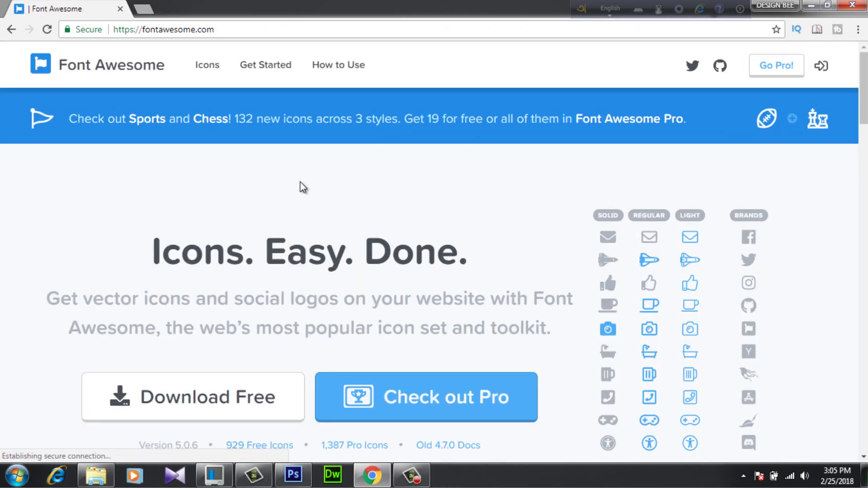
Go to the old 4.7.0 docs of Font Awesome and download the version 4 zip, declining Font Awesome 5.
{"action": "scroll", "coordinate": [382, 202], "scroll_direction": "down", "scroll_amount": 3}
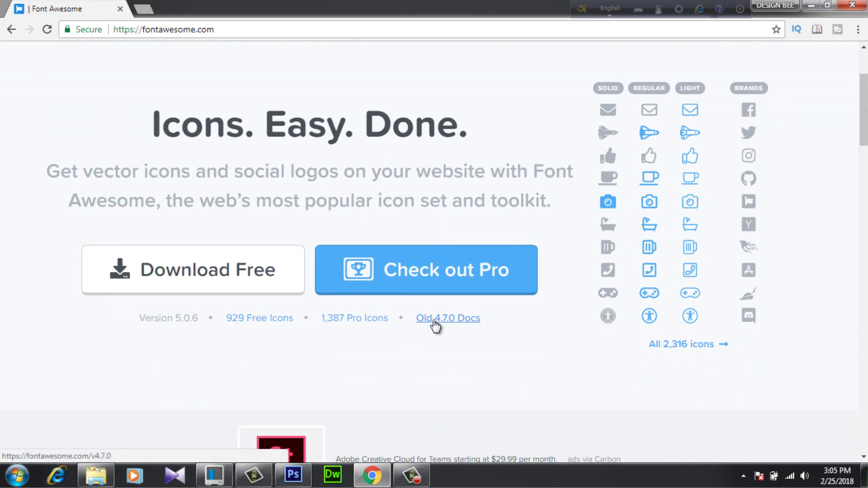
{"action": "left_click", "coordinate": [434, 320]}
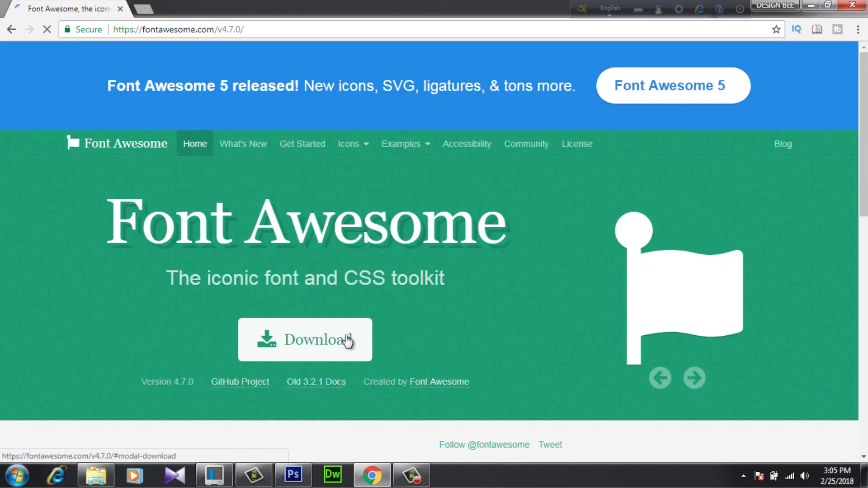
{"action": "scroll", "coordinate": [376, 357], "scroll_direction": "down", "scroll_amount": 1}
{"action": "left_click", "coordinate": [337, 288]}
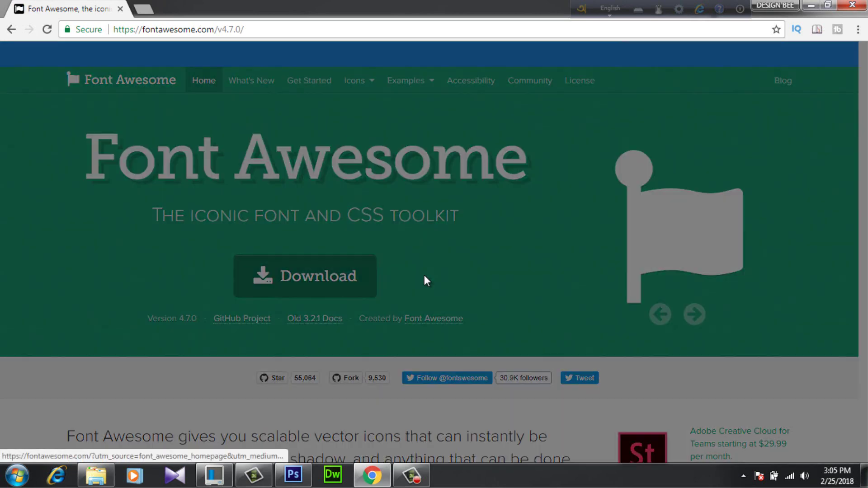
{"action": "scroll", "coordinate": [459, 318], "scroll_direction": "down", "scroll_amount": 1}
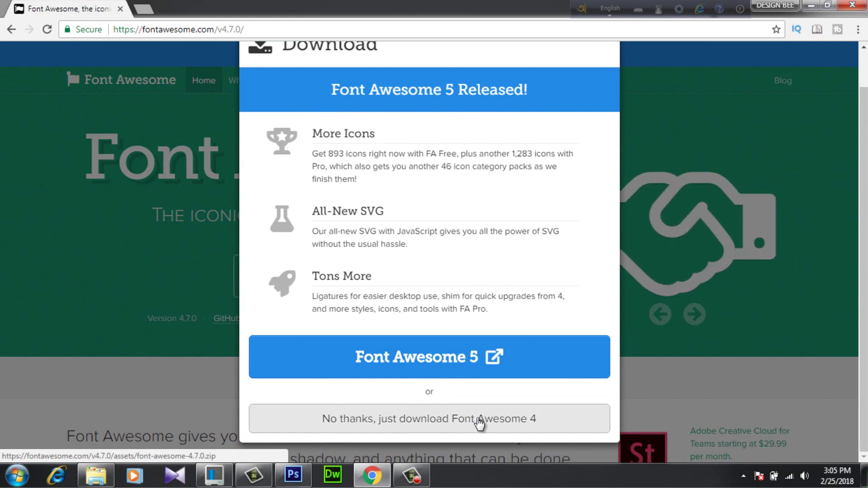
{"action": "left_click", "coordinate": [479, 423]}
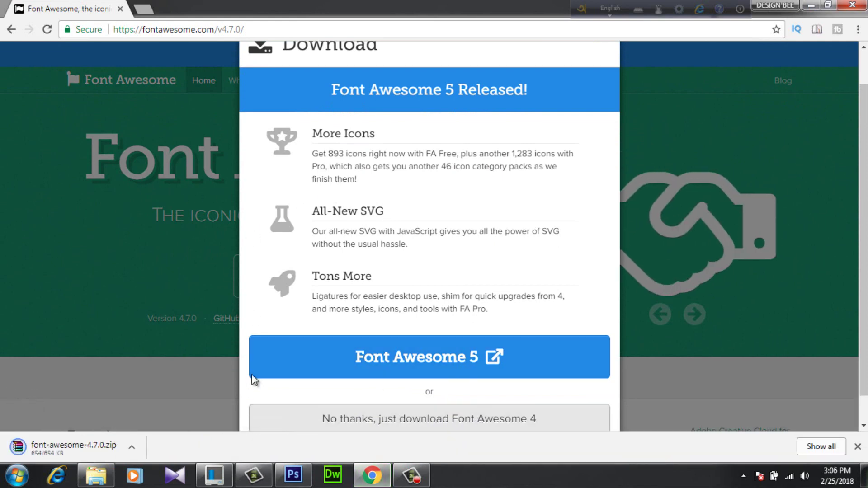
Switch to Photoshop and hide the guides over the Beatles.psd page layout.
{"action": "left_click", "coordinate": [293, 475]}
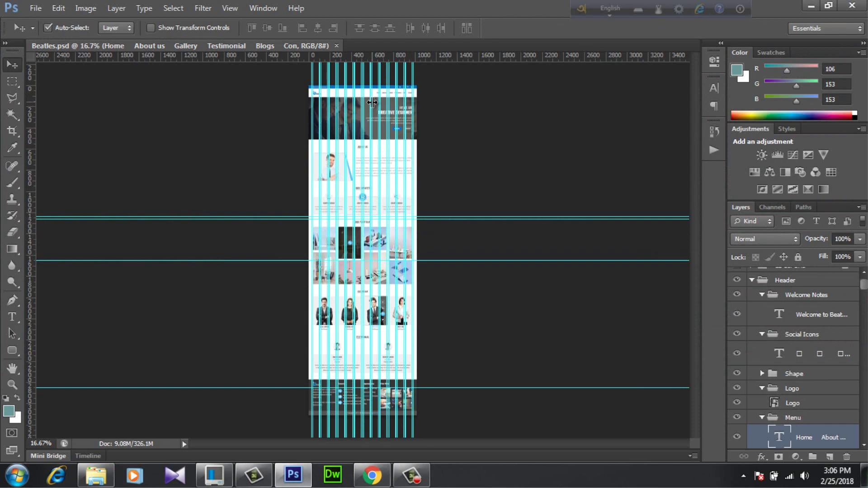
{"action": "key", "text": "ctrl+semicolon"}
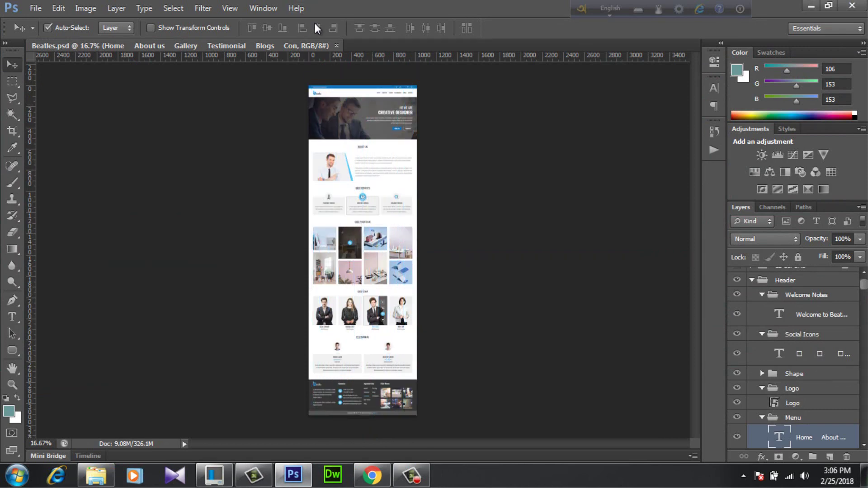
{"action": "key", "text": "alt"}
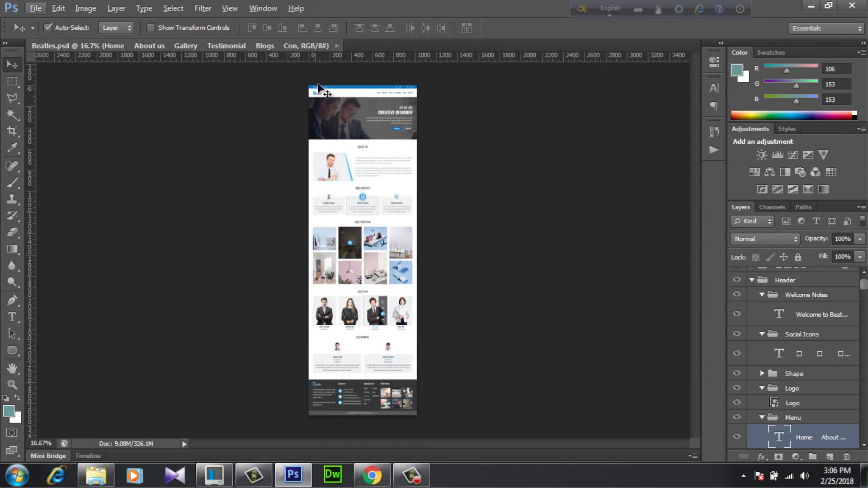
{"action": "scroll", "coordinate": [318, 86], "scroll_direction": "up", "scroll_amount": 3}
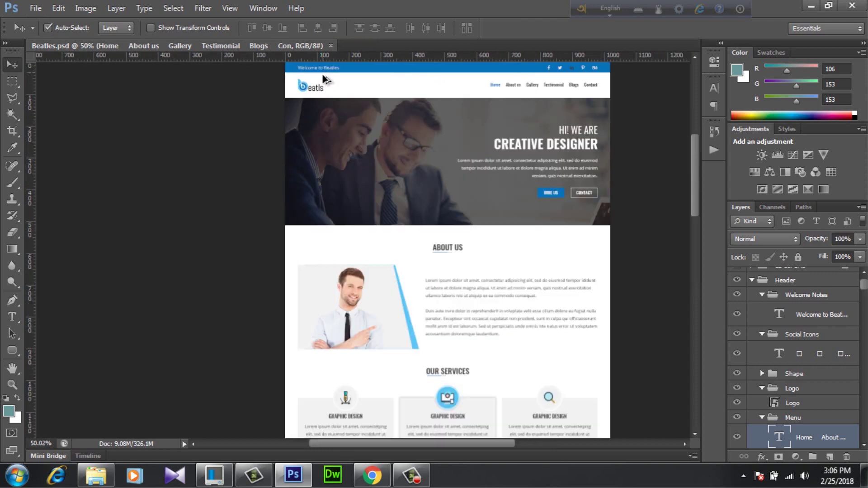
{"action": "scroll", "coordinate": [323, 76], "scroll_direction": "up", "scroll_amount": 3}
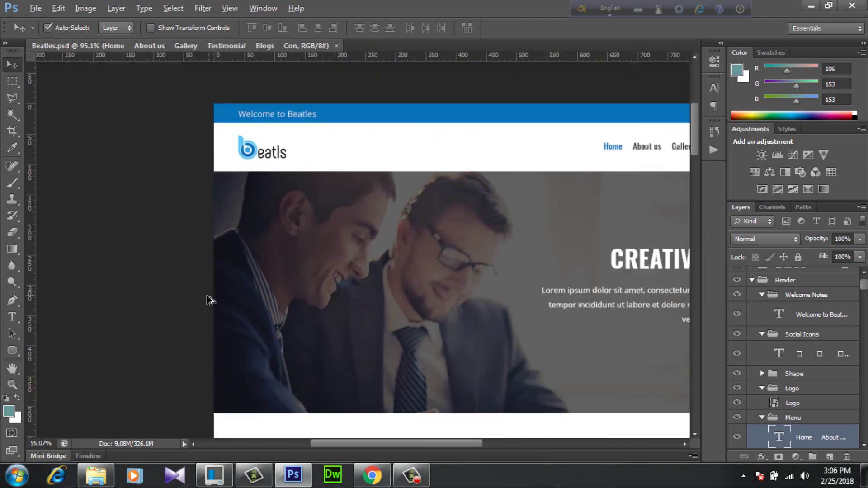
Check the font settings of the "Welcome to Beatles" text and the "Creative Designer" heading in Beatles.psd.
{"action": "scroll", "coordinate": [218, 298], "scroll_direction": "down", "scroll_amount": 2}
{"action": "scroll", "coordinate": [229, 295], "scroll_direction": "up", "scroll_amount": 1}
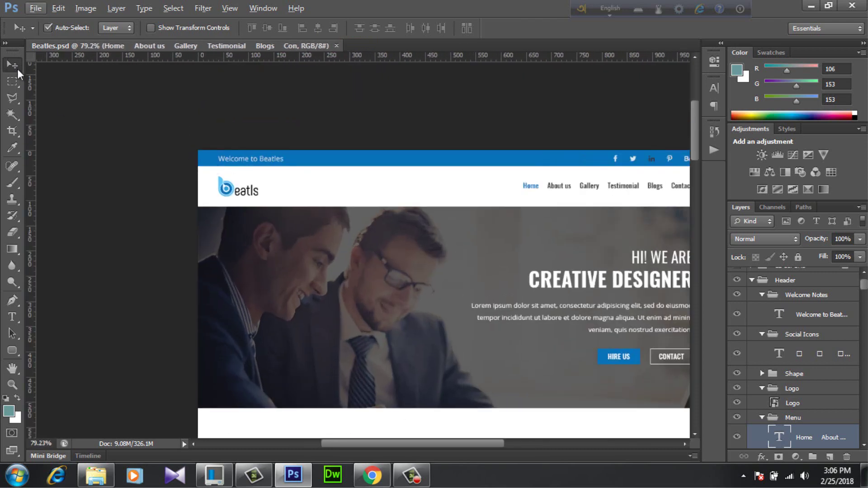
{"action": "left_click", "coordinate": [256, 161]}
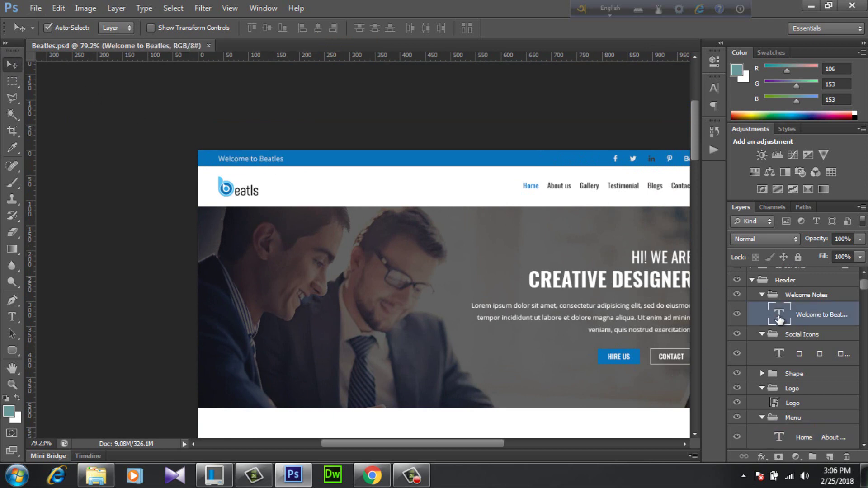
{"action": "double_click", "coordinate": [778, 320]}
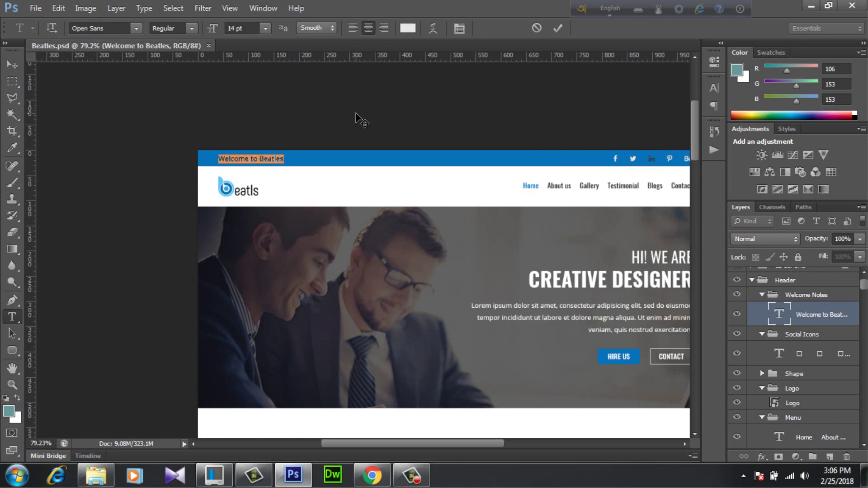
{"action": "left_click", "coordinate": [12, 64]}
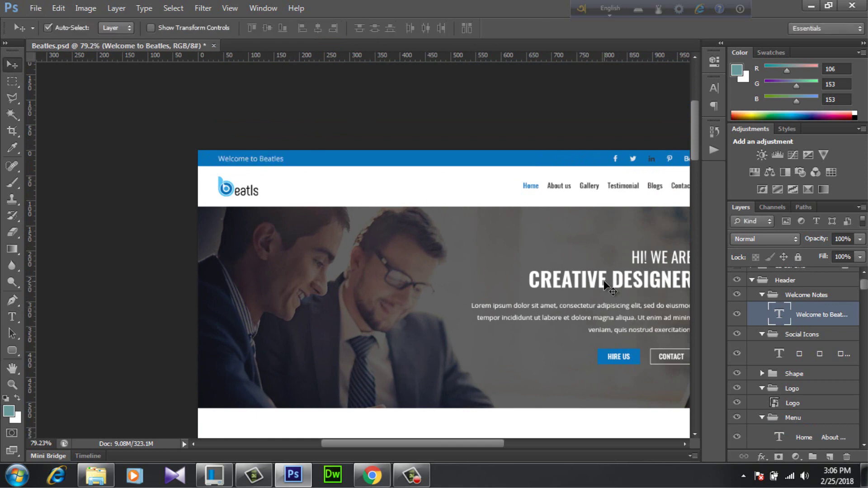
{"action": "left_click", "coordinate": [603, 281]}
{"action": "double_click", "coordinate": [779, 436]}
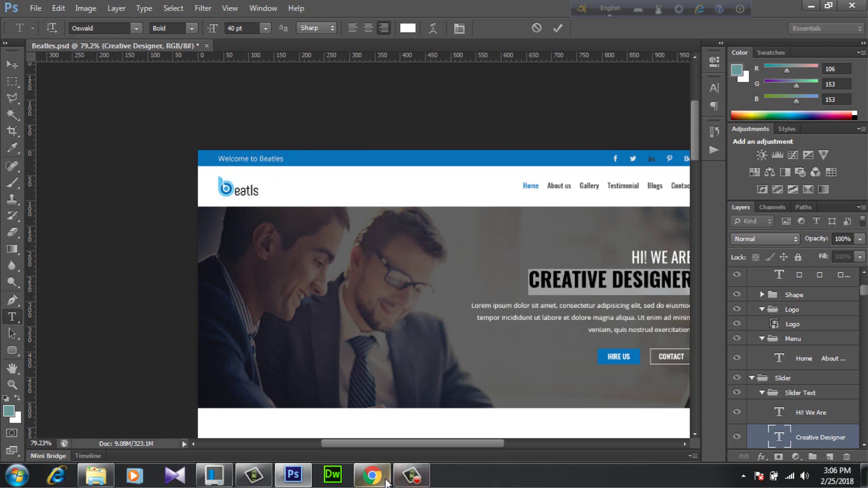
Switch to Chrome and open the Google Fonts site, fonts.google.com, in a new tab.
{"action": "left_click", "coordinate": [387, 482]}
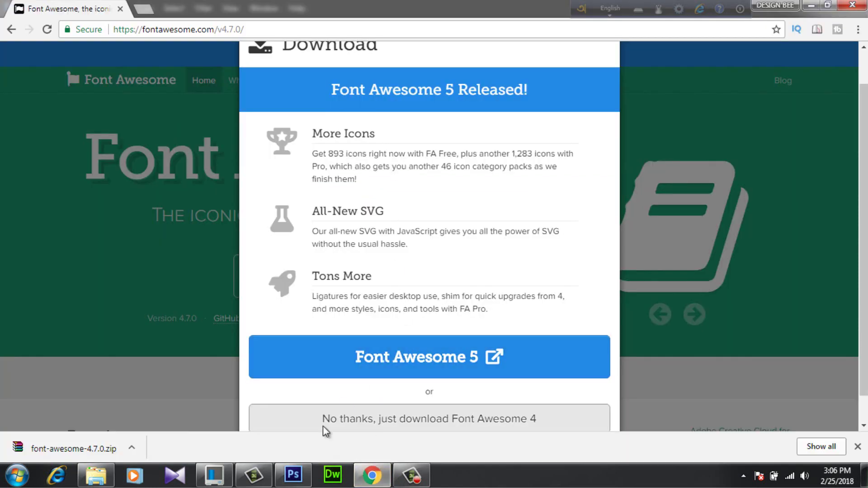
{"action": "left_click", "coordinate": [144, 9]}
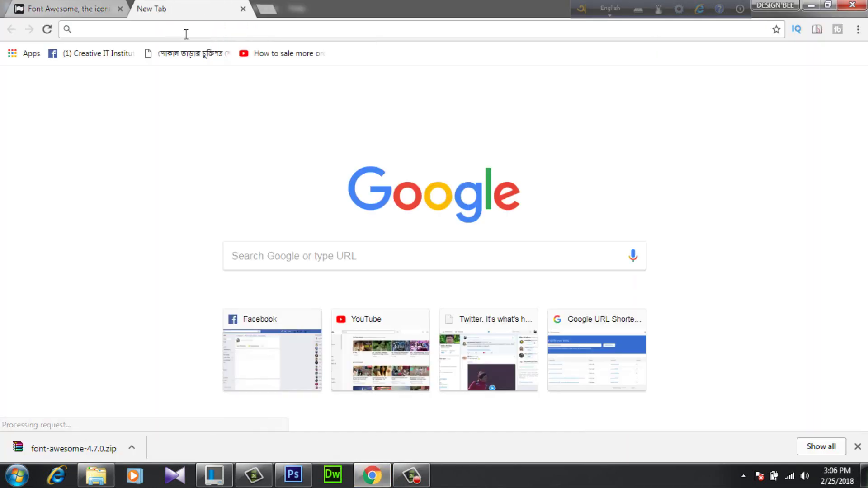
{"action": "type", "text": "fo"}
{"action": "key", "text": "Return"}
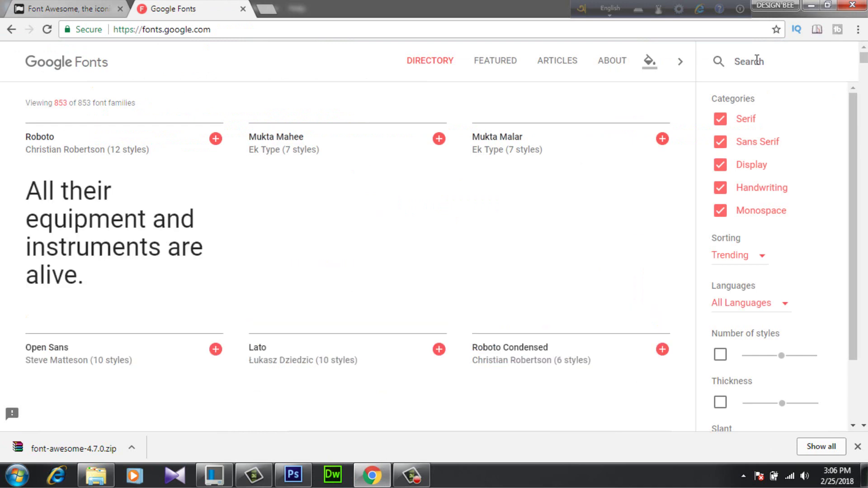
Search the font directory for "open" and "osw", adding Open Sans and Oswald to the selected families.
{"action": "left_click", "coordinate": [750, 62]}
{"action": "type", "text": "open"}
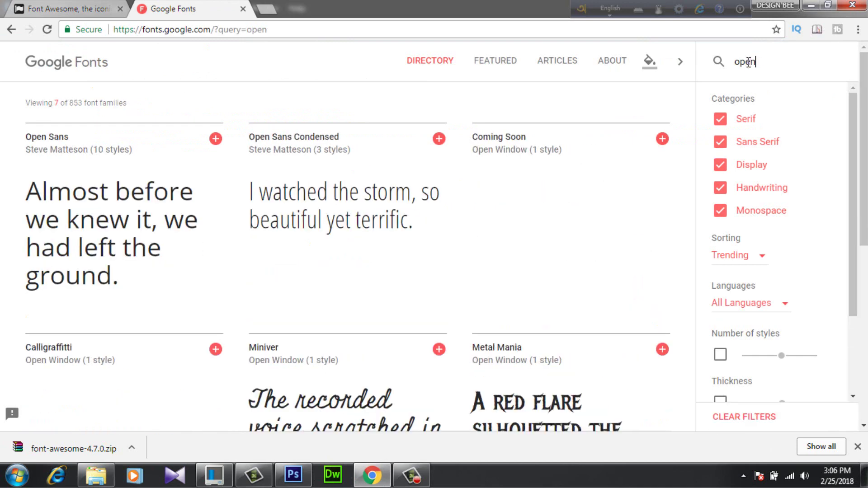
{"action": "left_click", "coordinate": [216, 139]}
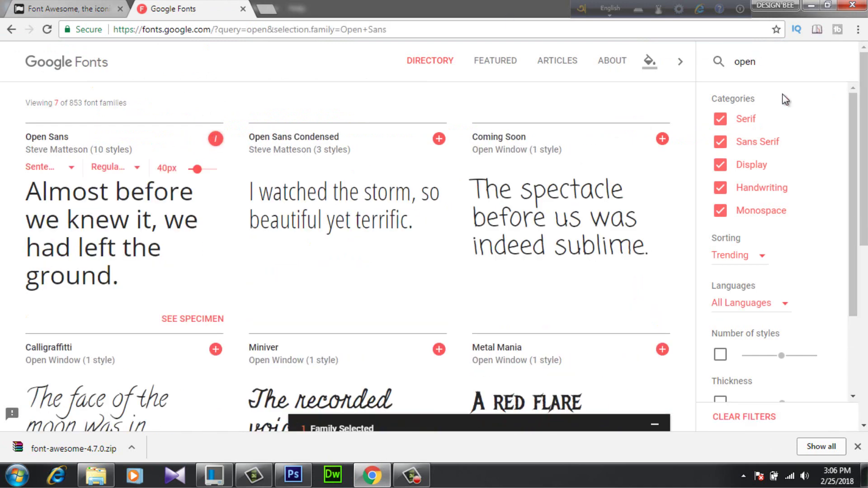
{"action": "left_click", "coordinate": [782, 58]}
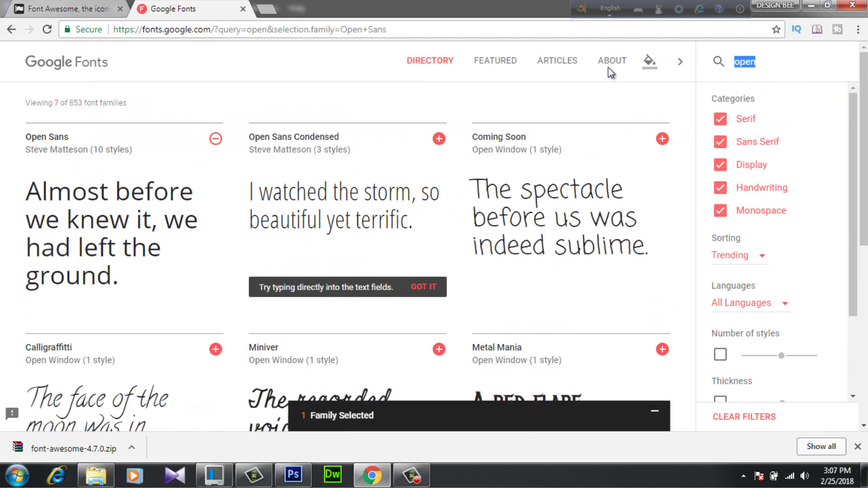
{"action": "type", "text": "osw"}
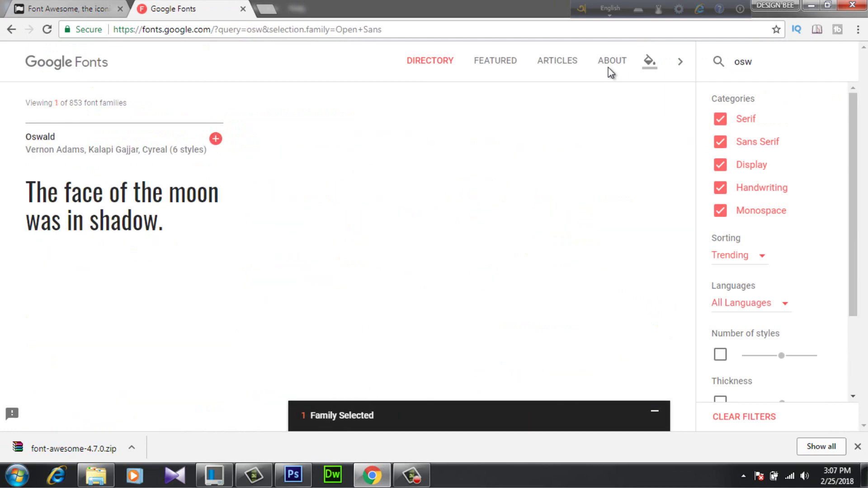
{"action": "left_click", "coordinate": [215, 139]}
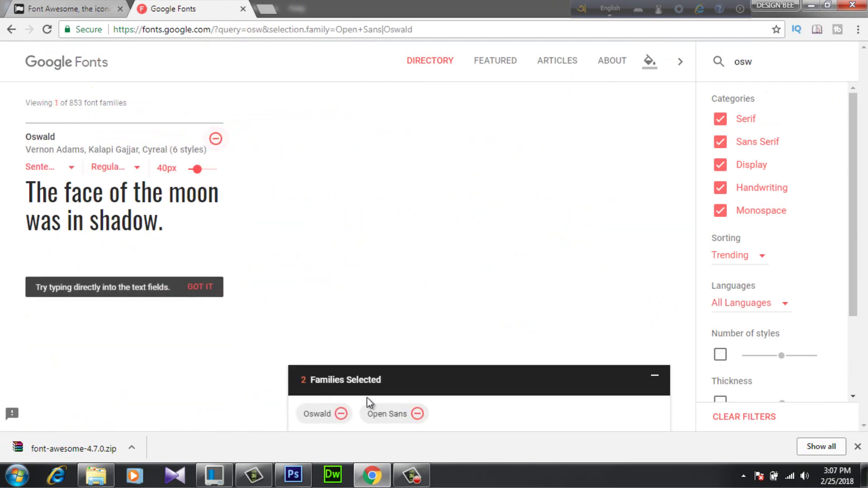
Customize the selected Oswald family by adding the light 300, medium 500, semi-bold 600 and bold 700 styles.
{"action": "left_click", "coordinate": [368, 384]}
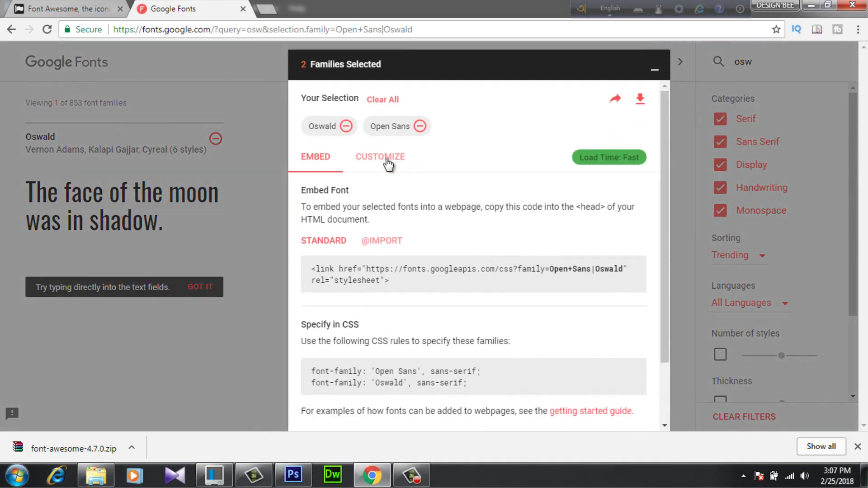
{"action": "left_click", "coordinate": [382, 162]}
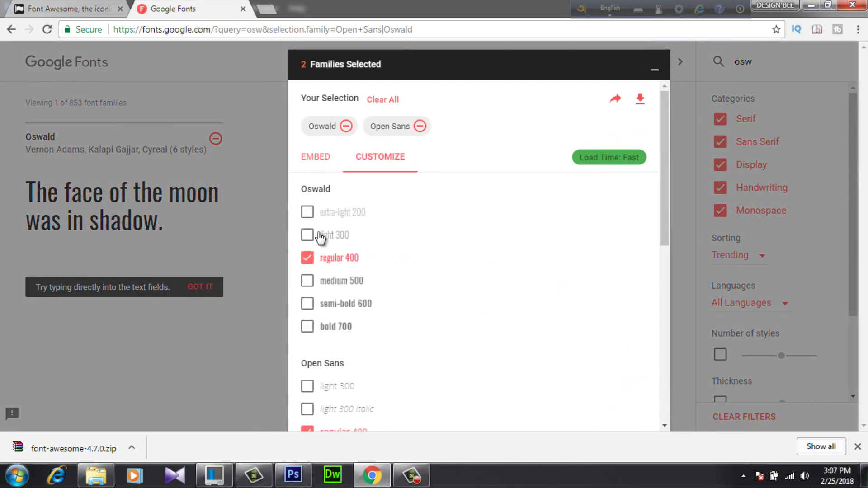
{"action": "left_click", "coordinate": [309, 234]}
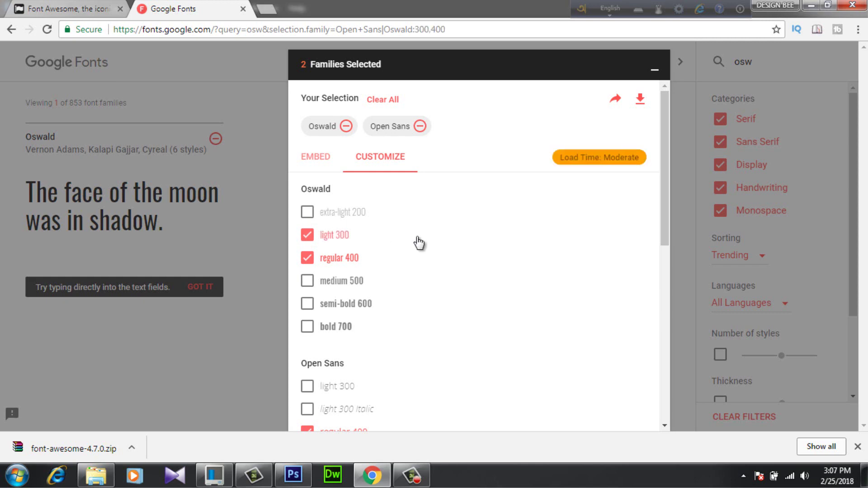
{"action": "scroll", "coordinate": [420, 243], "scroll_direction": "down", "scroll_amount": 2}
{"action": "left_click", "coordinate": [307, 218]}
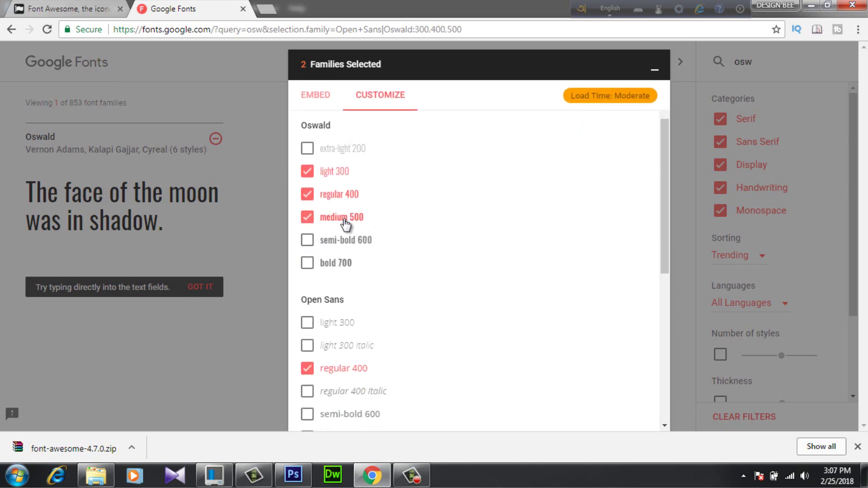
{"action": "left_click", "coordinate": [311, 241]}
{"action": "scroll", "coordinate": [365, 281], "scroll_direction": "down", "scroll_amount": 2}
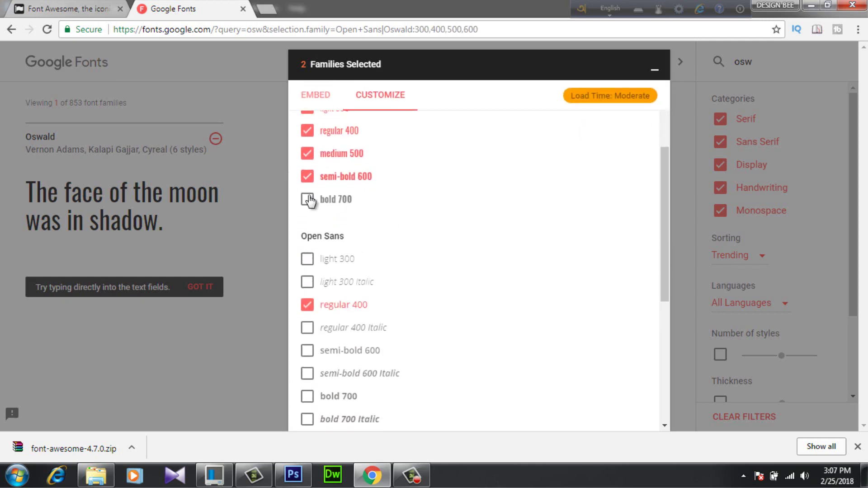
{"action": "left_click", "coordinate": [309, 200]}
Add the light 300, semi-bold 600, bold 700 and extra-bold 800 styles of Open Sans and display the embed code.
{"action": "scroll", "coordinate": [381, 247], "scroll_direction": "down", "scroll_amount": 3}
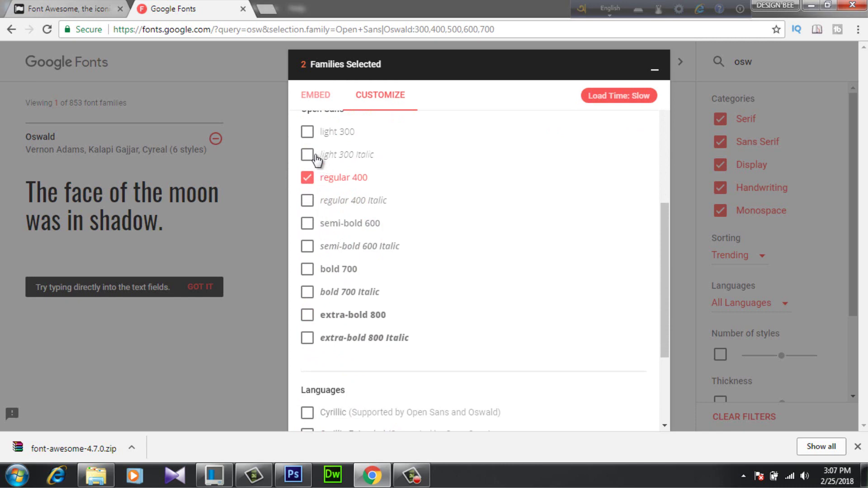
{"action": "left_click", "coordinate": [308, 132]}
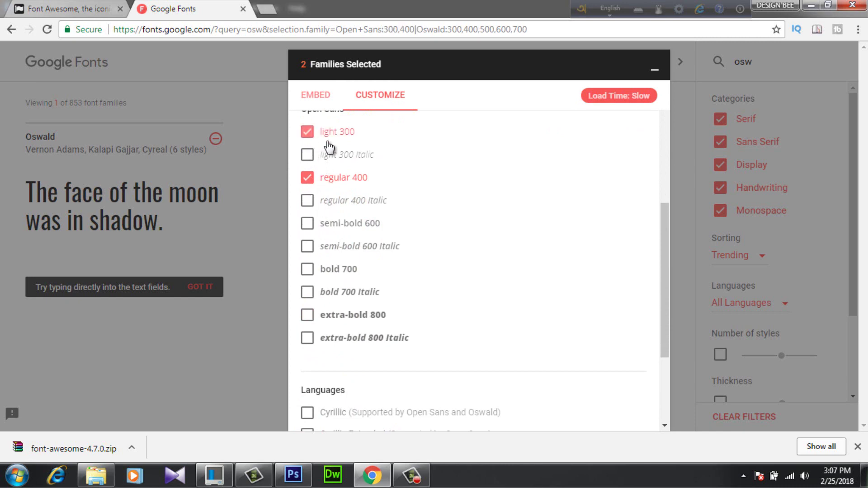
{"action": "scroll", "coordinate": [384, 226], "scroll_direction": "up", "scroll_amount": 3}
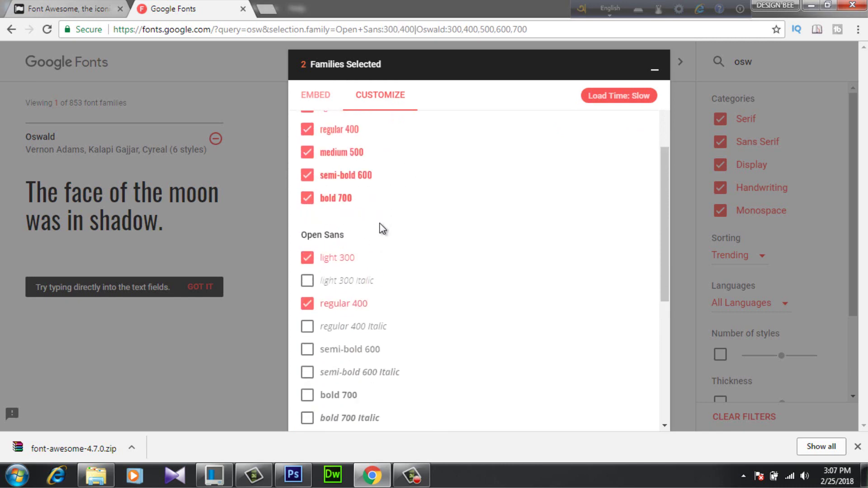
{"action": "scroll", "coordinate": [320, 222], "scroll_direction": "down", "scroll_amount": 3}
{"action": "left_click", "coordinate": [309, 224]}
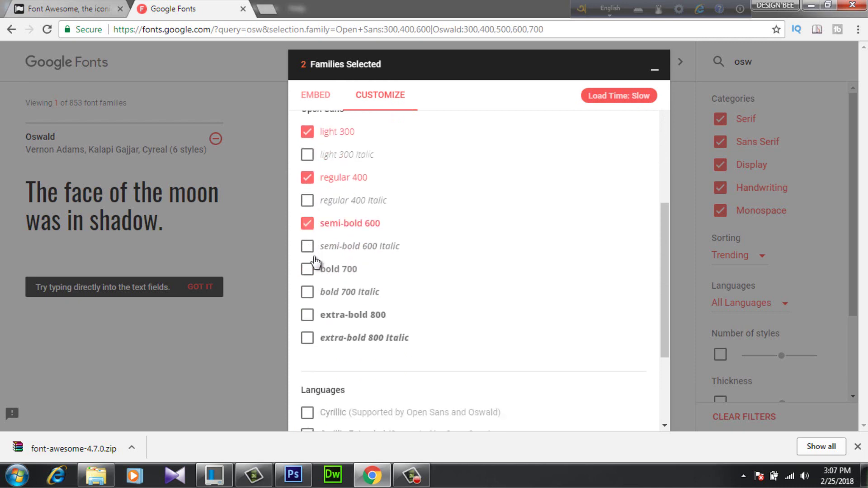
{"action": "left_click", "coordinate": [308, 269]}
{"action": "left_click", "coordinate": [308, 315]}
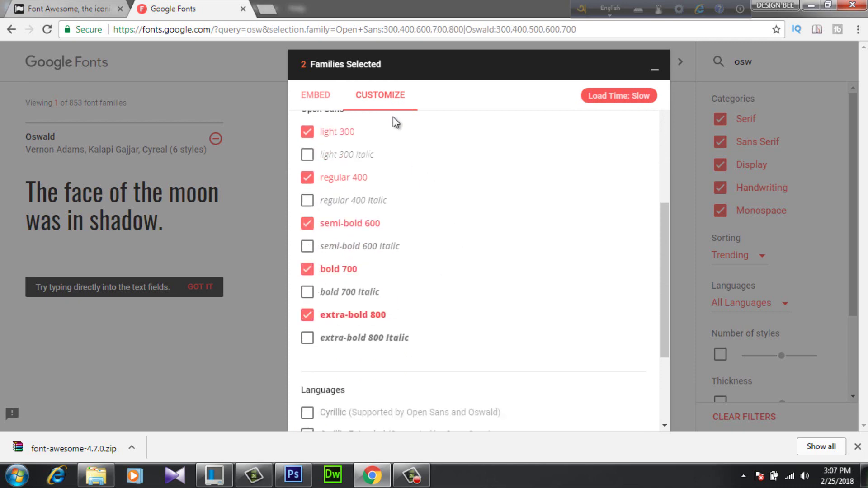
{"action": "left_click", "coordinate": [326, 96]}
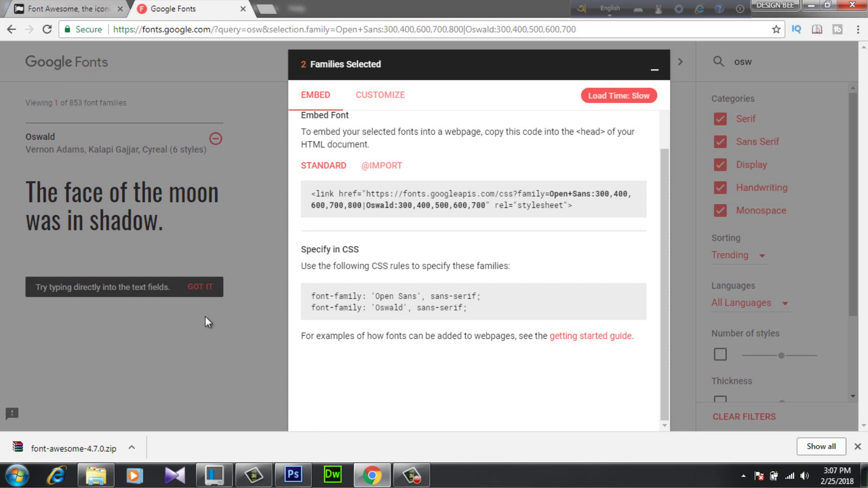
Copy the downloaded font-awesome-4.7.0.zip from the Downloads folder into the main psd to html project folder.
{"action": "right_click", "coordinate": [104, 445]}
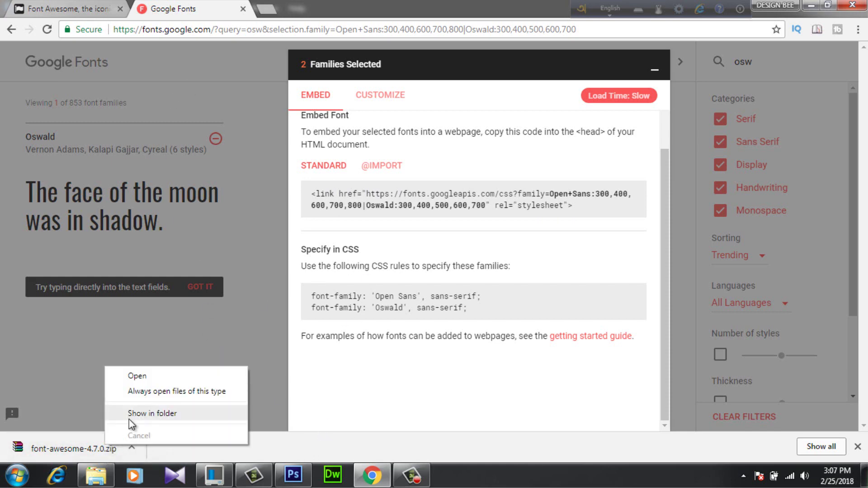
{"action": "left_click", "coordinate": [132, 416]}
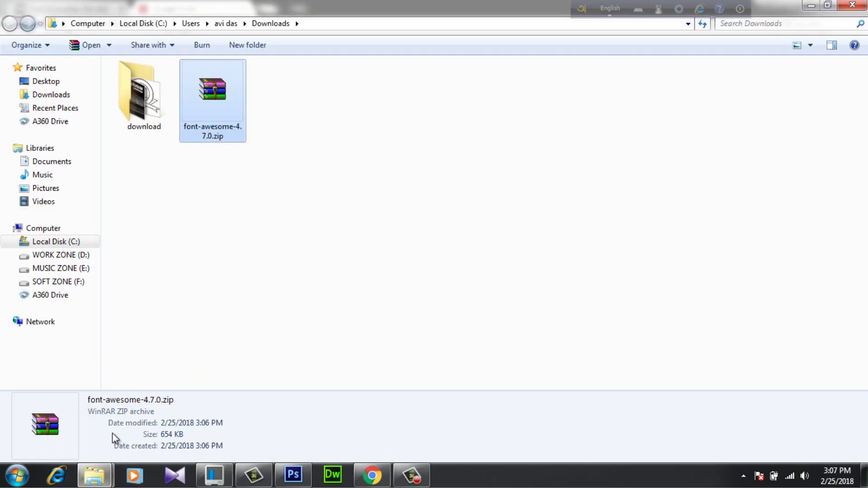
{"action": "left_click", "coordinate": [95, 476]}
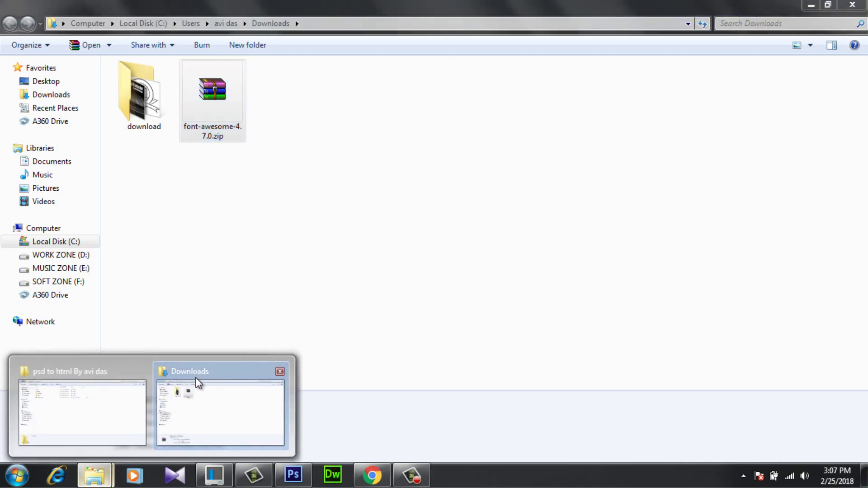
{"action": "left_click", "coordinate": [113, 375]}
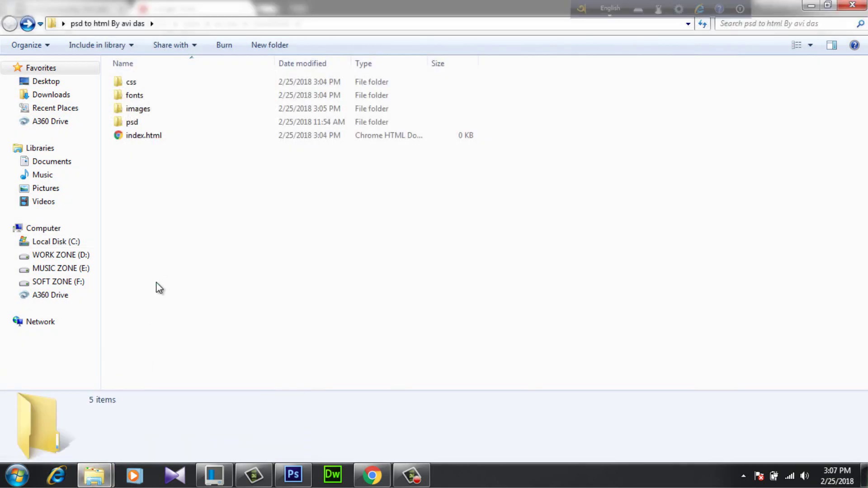
{"action": "key", "text": "ctrl+v"}
Extract font-awesome-4.7.0.zip directly into the project folder.
{"action": "left_click", "coordinate": [184, 196]}
{"action": "right_click", "coordinate": [175, 135]}
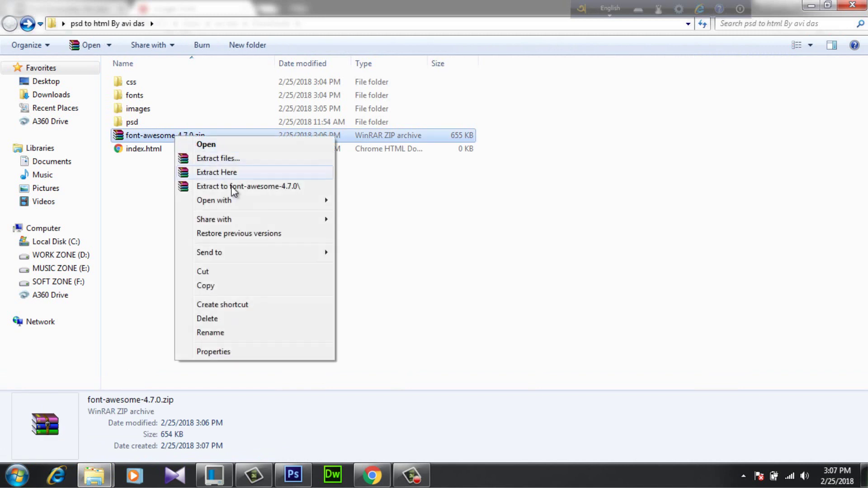
{"action": "left_click", "coordinate": [259, 177]}
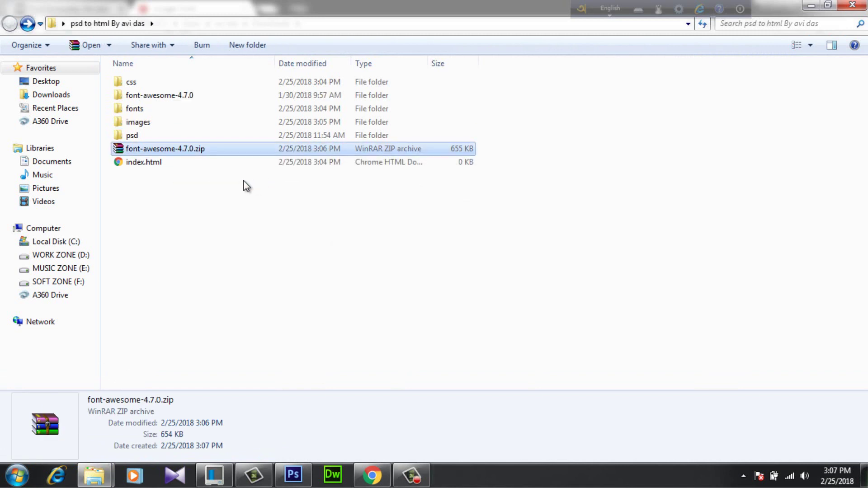
Copy font-awesome.min.css from the extracted font-awesome-4.7.0 css folder into the project's own css folder.
{"action": "double_click", "coordinate": [177, 96]}
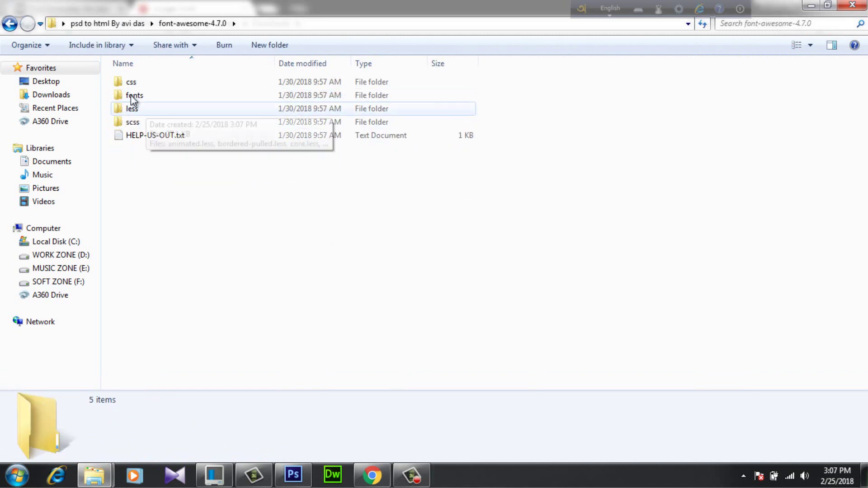
{"action": "double_click", "coordinate": [137, 81]}
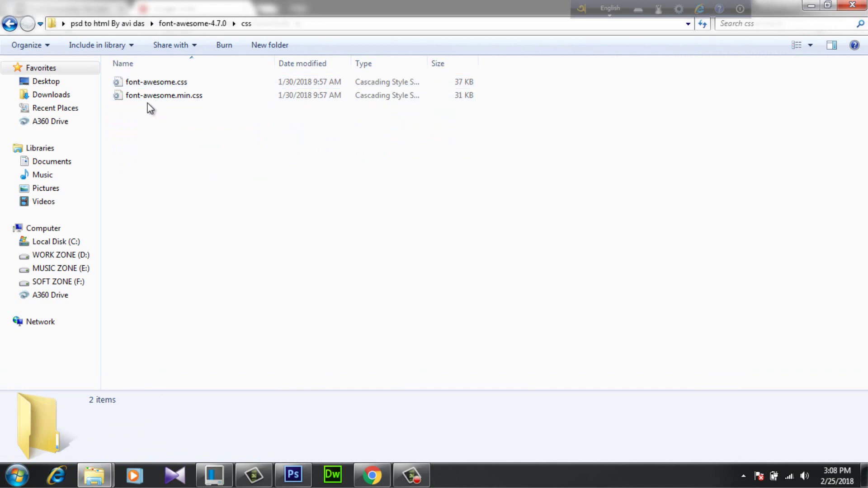
{"action": "left_click", "coordinate": [184, 96]}
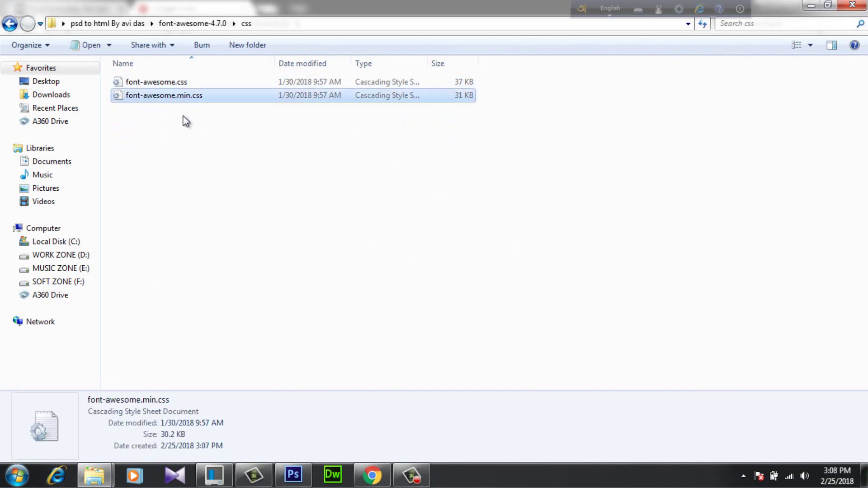
{"action": "key", "text": "BackSpace"}
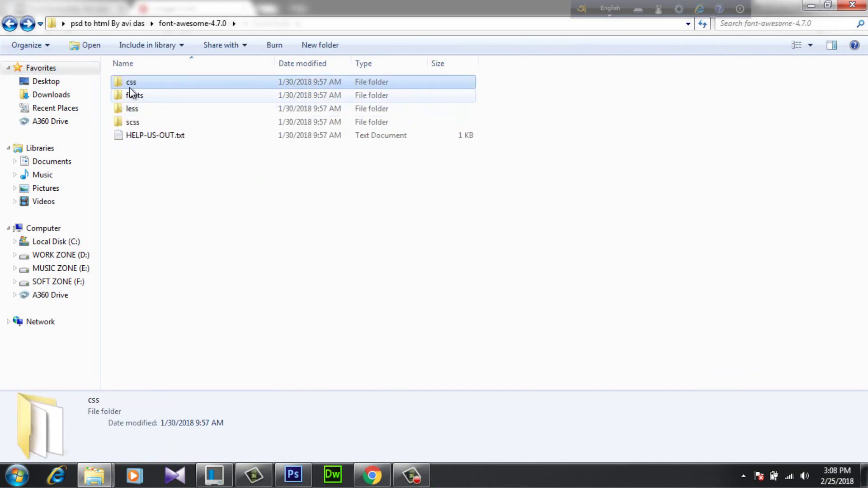
{"action": "key", "text": "BackSpace"}
{"action": "double_click", "coordinate": [145, 86]}
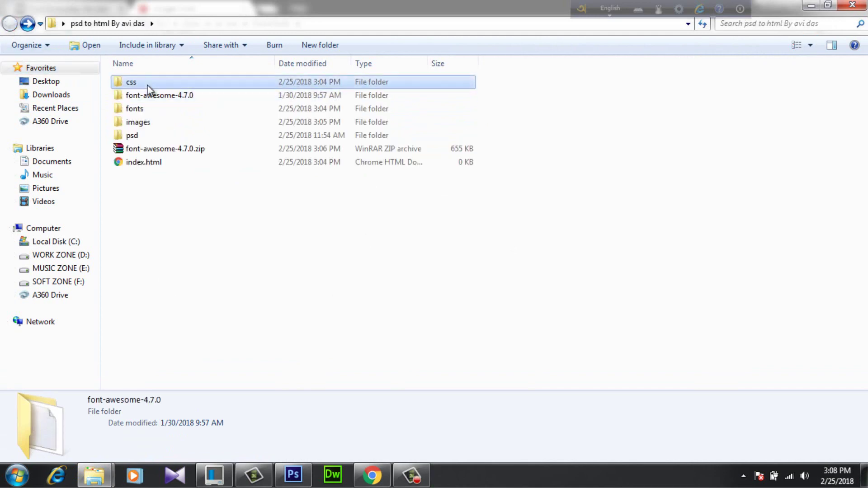
{"action": "key", "text": "ctrl+v"}
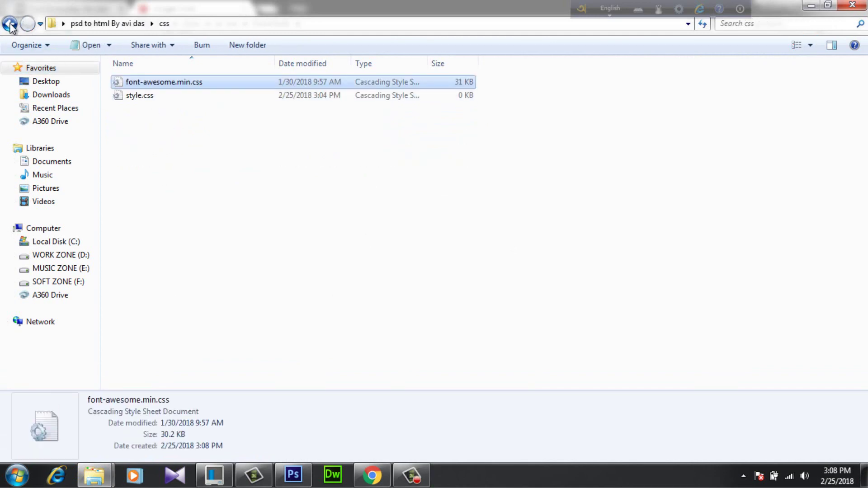
Copy all the font files from the font-awesome-4.7.0 fonts folder into the project's own fonts folder.
{"action": "key", "text": "BackSpace"}
{"action": "double_click", "coordinate": [150, 97]}
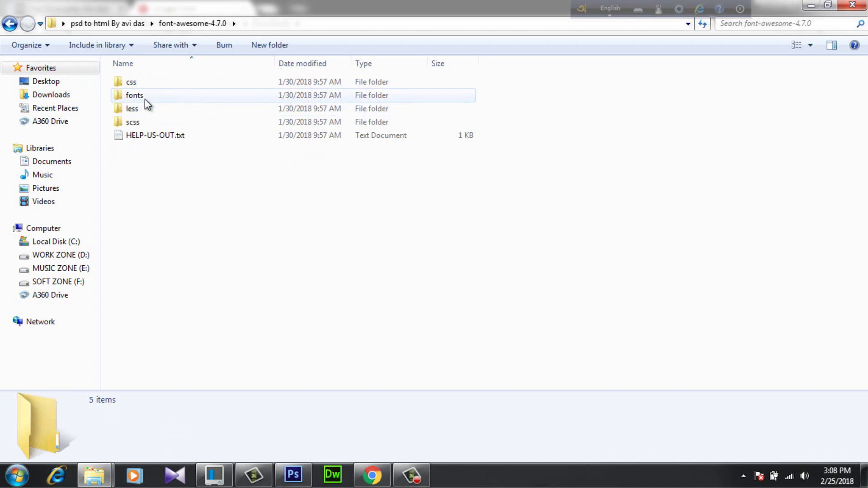
{"action": "double_click", "coordinate": [144, 96]}
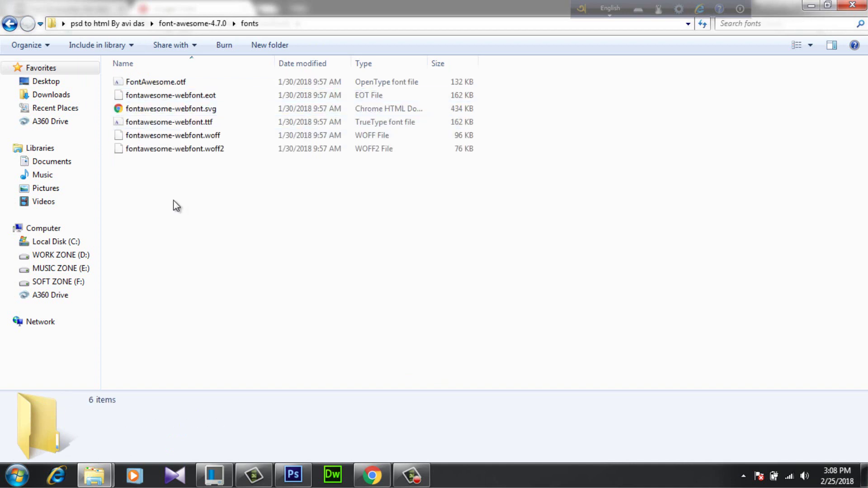
{"action": "key", "text": "ctrl+a"}
{"action": "left_click", "coordinate": [9, 22]}
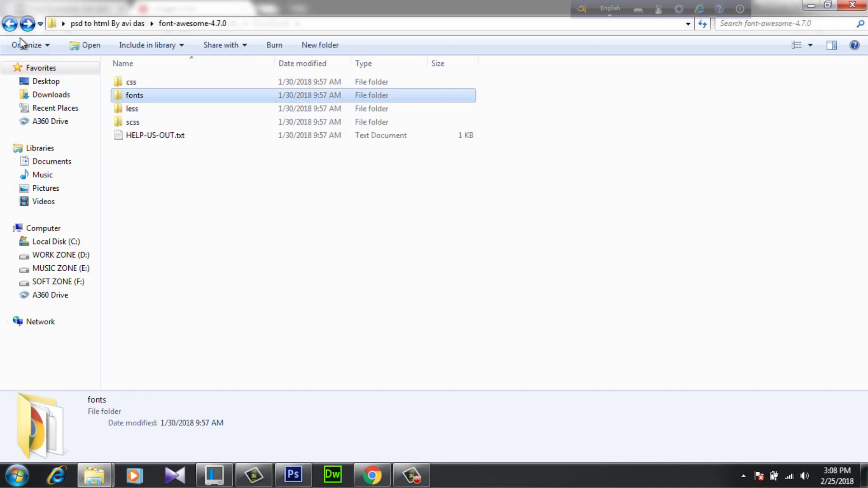
{"action": "left_click", "coordinate": [9, 22]}
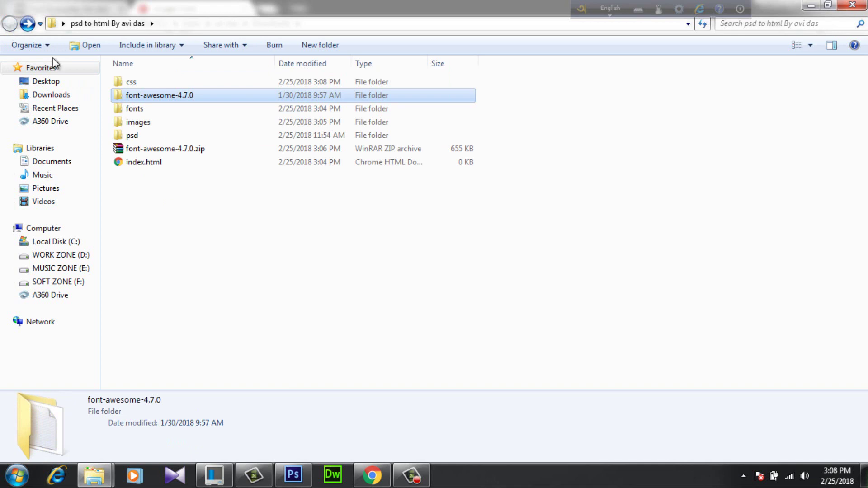
{"action": "double_click", "coordinate": [143, 110]}
{"action": "key", "text": "ctrl+v"}
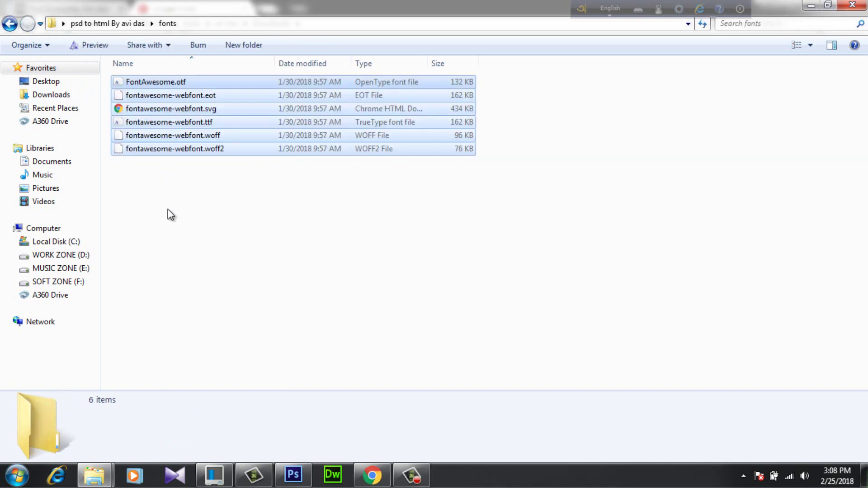
{"action": "left_click", "coordinate": [171, 213]}
Permanently delete the font-awesome-4.7.0 folder and font-awesome-4.7.0.zip from the project folder.
{"action": "left_click", "coordinate": [9, 23]}
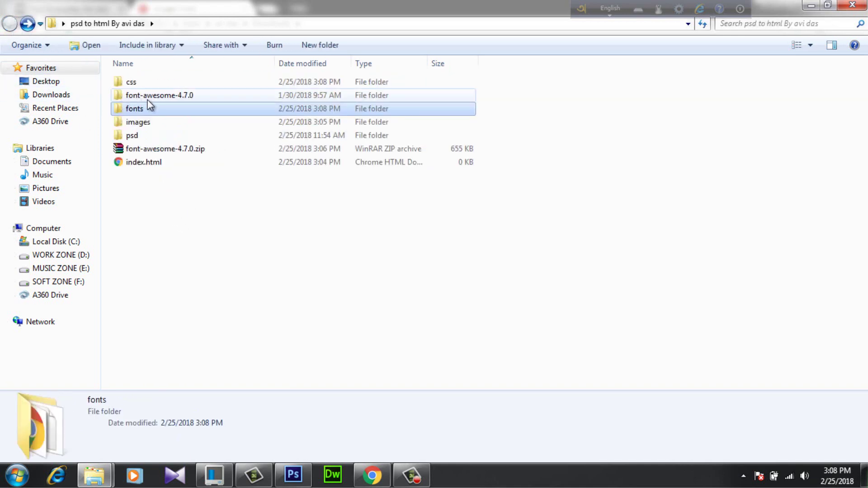
{"action": "left_click", "coordinate": [152, 95]}
{"action": "left_click", "coordinate": [180, 151], "text": "ctrl"}
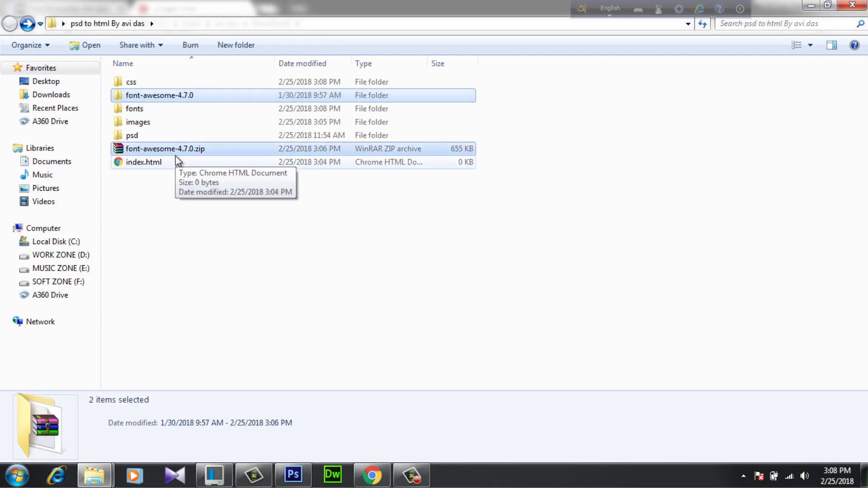
{"action": "key", "text": "shift+Delete"}
{"action": "key", "text": "Return"}
Open index.html in Adobe Dreamweaver CC 2017 and expand the html:5 abbreviation into an HTML5 page skeleton.
{"action": "right_click", "coordinate": [144, 137]}
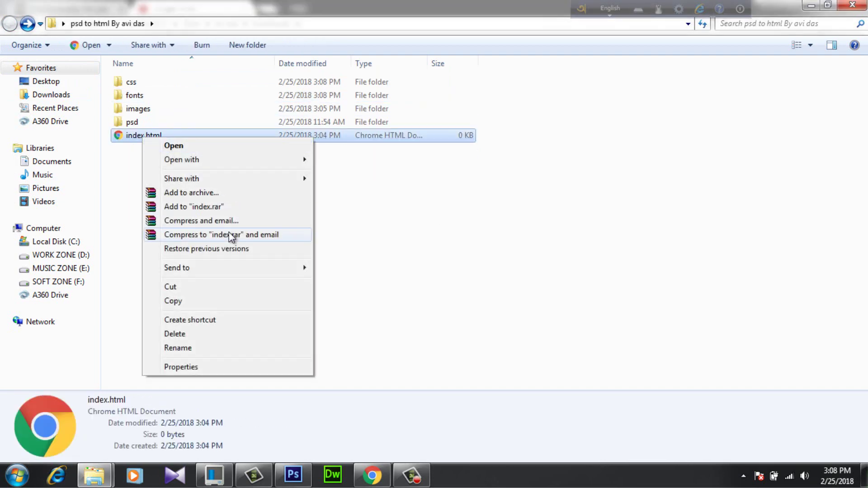
{"action": "mouse_move", "coordinate": [289, 273]}
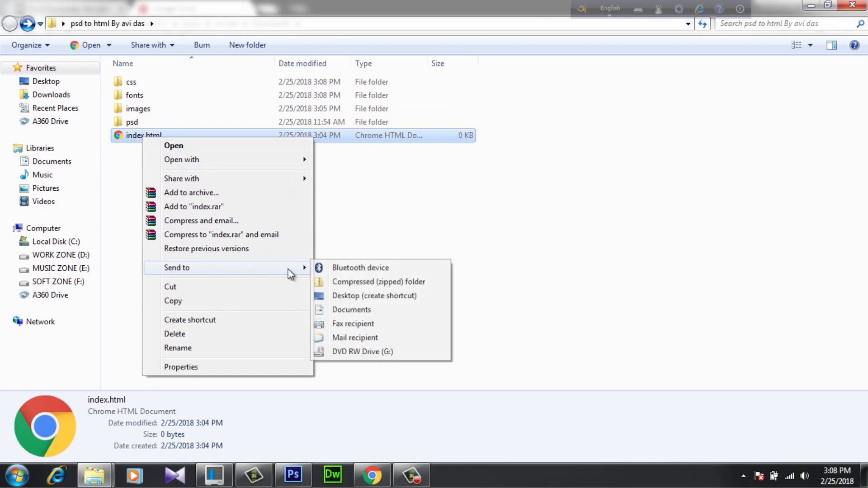
{"action": "mouse_move", "coordinate": [309, 160]}
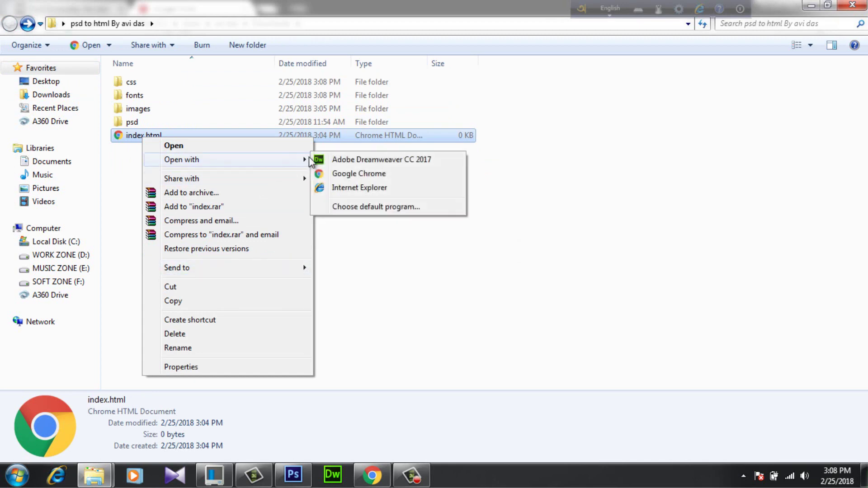
{"action": "left_click", "coordinate": [381, 160]}
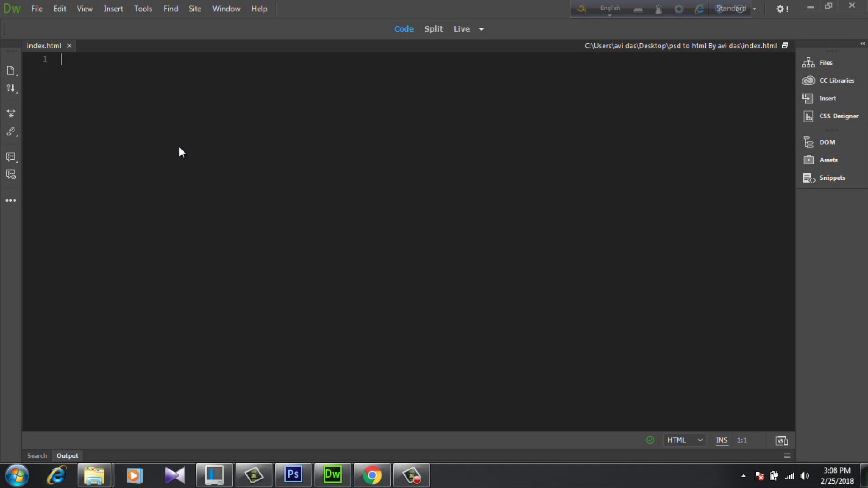
{"action": "type", "text": "html:5"}
{"action": "key", "text": "Tab"}
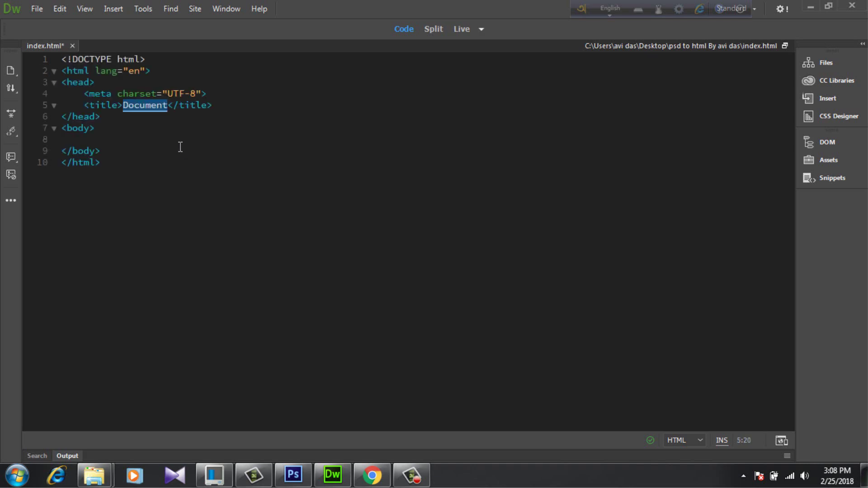
Replace the placeholder page title with "psd to html by" followed by the author's name.
{"action": "left_click", "coordinate": [169, 106]}
{"action": "key", "text": "BackSpace"}
{"action": "key", "text": "BackSpace"}
{"action": "key", "text": "BackSpace"}
{"action": "key", "text": "BackSpace"}
{"action": "key", "text": "BackSpace"}
{"action": "key", "text": "BackSpace"}
{"action": "key", "text": "BackSpace"}
{"action": "key", "text": "BackSpace"}
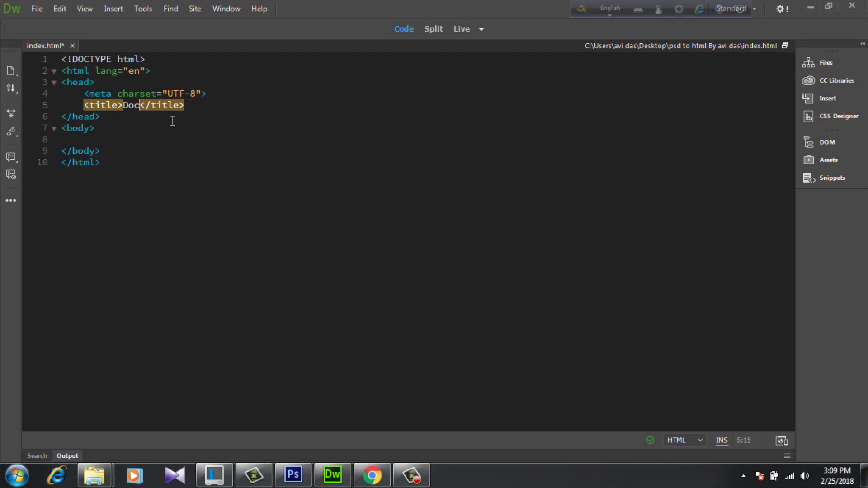
{"action": "type", "text": "psd t"}
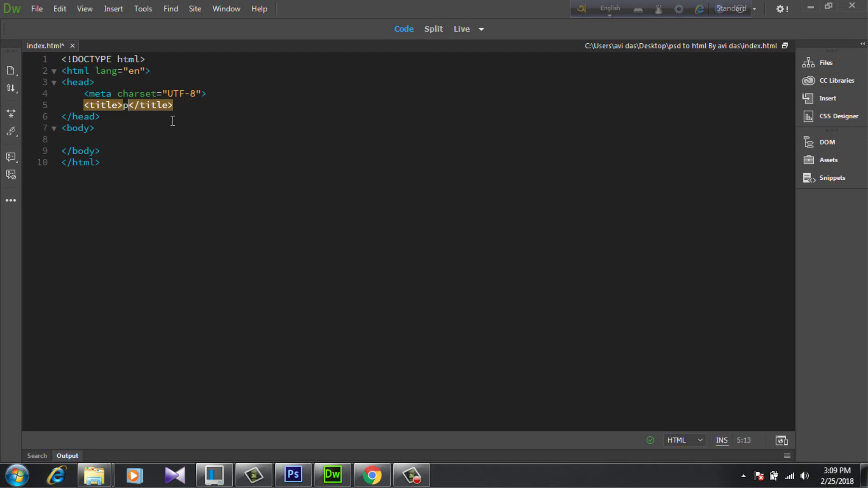
{"action": "type", "text": "o h"}
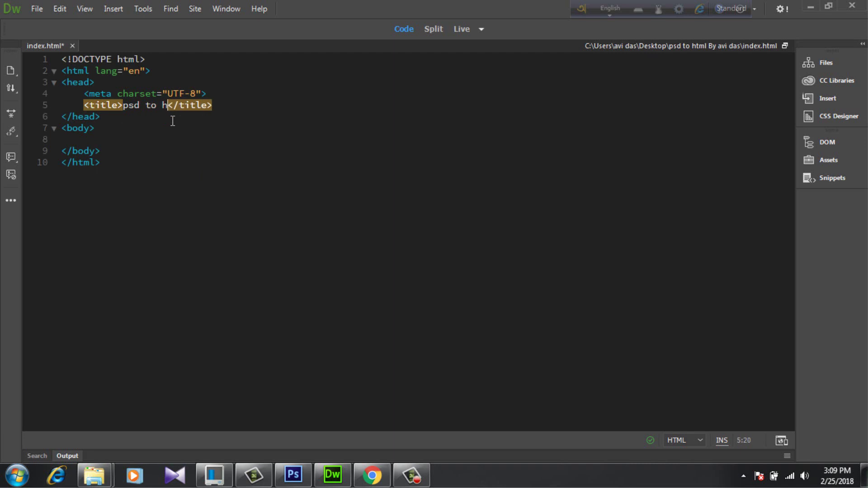
{"action": "type", "text": "tml"}
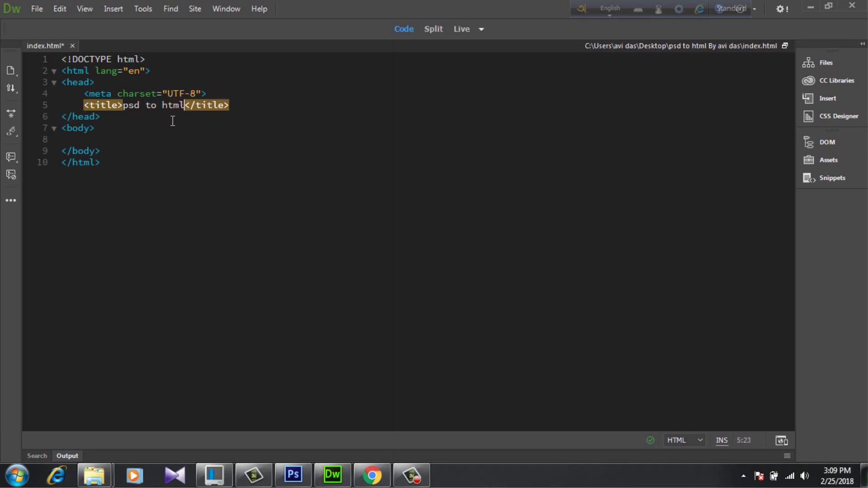
{"action": "type", "text": " by avi "}
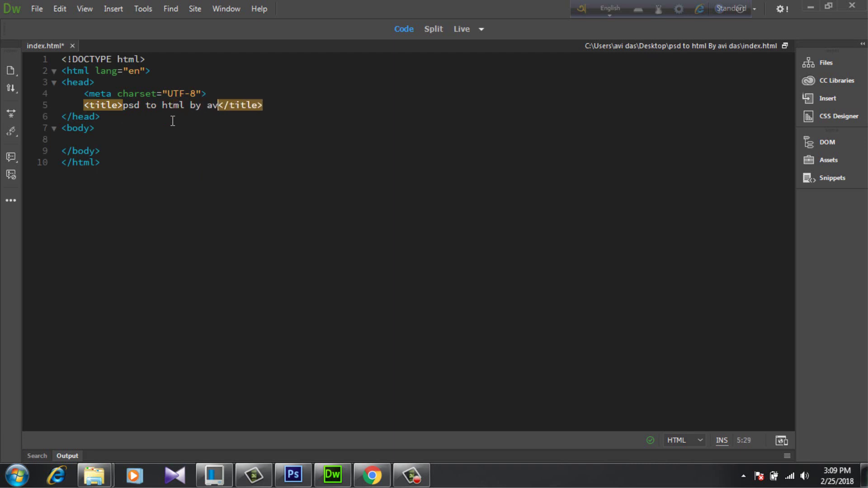
{"action": "type", "text": "das"}
{"action": "left_click", "coordinate": [149, 142]}
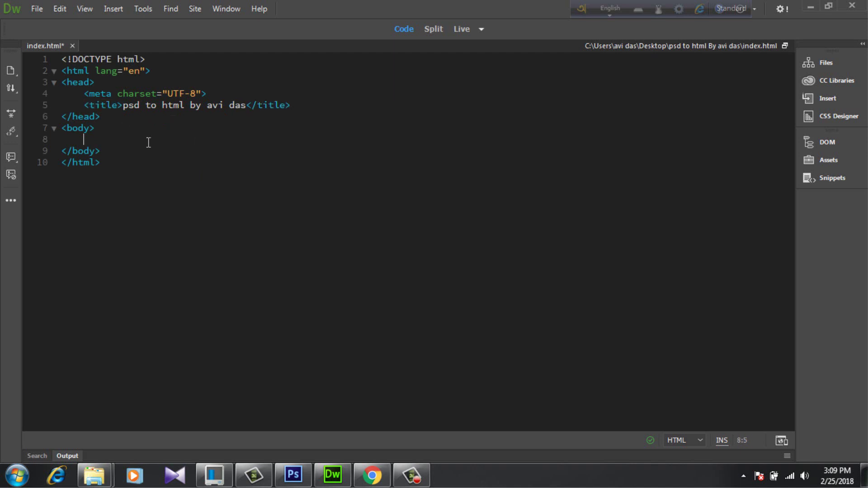
Copy the standard Open Sans and Oswald embed link from Google Fonts in Chrome and paste it below the title in Dreamweaver's index.html.
{"action": "left_click", "coordinate": [299, 105]}
{"action": "key", "text": "Return"}
{"action": "left_click", "coordinate": [372, 475]}
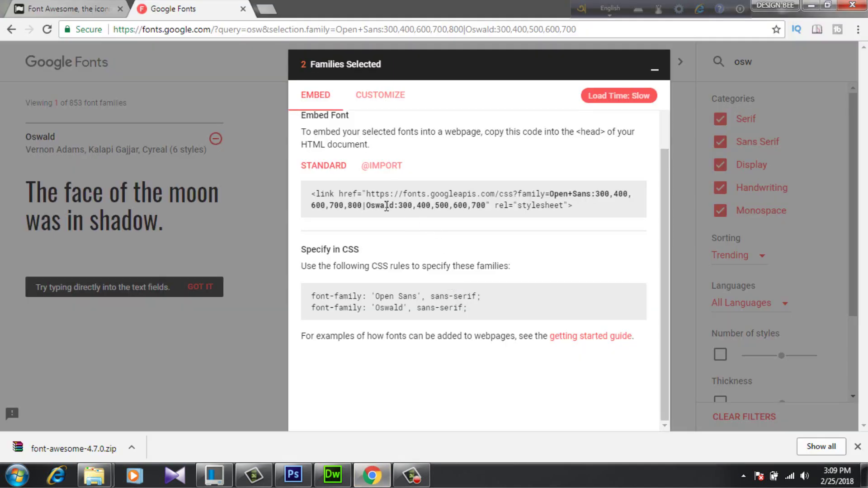
{"action": "left_click_drag", "start_coordinate": [313, 194], "coordinate": [593, 218]}
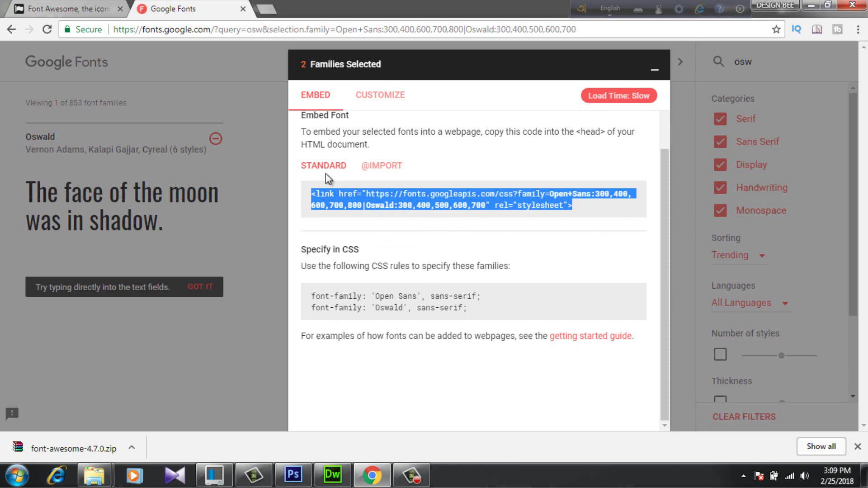
{"action": "left_click", "coordinate": [383, 166]}
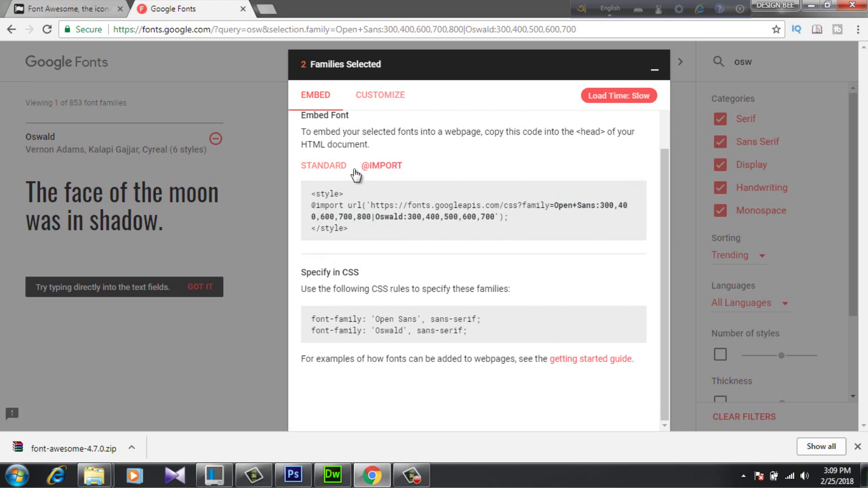
{"action": "left_click", "coordinate": [339, 168]}
{"action": "left_click_drag", "start_coordinate": [312, 194], "coordinate": [588, 211]}
{"action": "key", "text": "ctrl+c"}
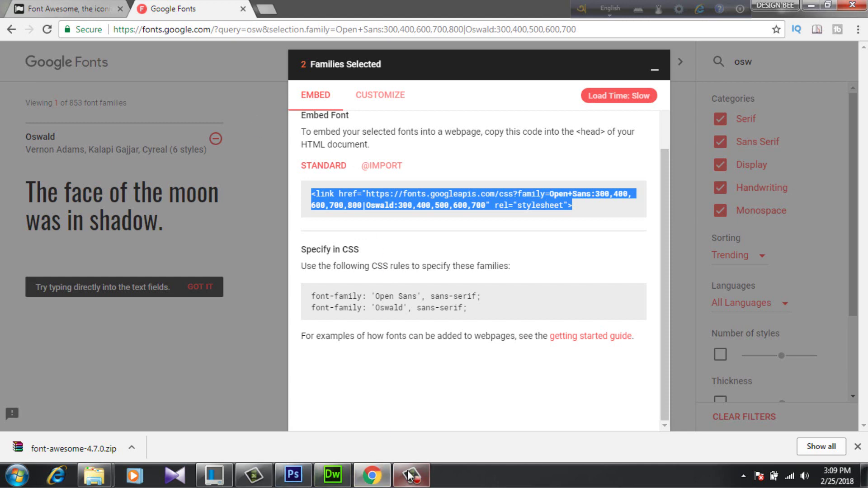
{"action": "left_click", "coordinate": [332, 475]}
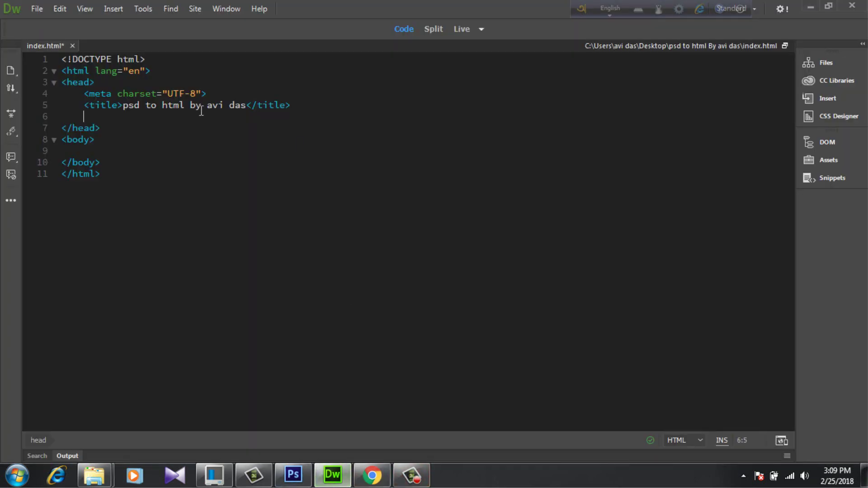
{"action": "key", "text": "ctrl+v"}
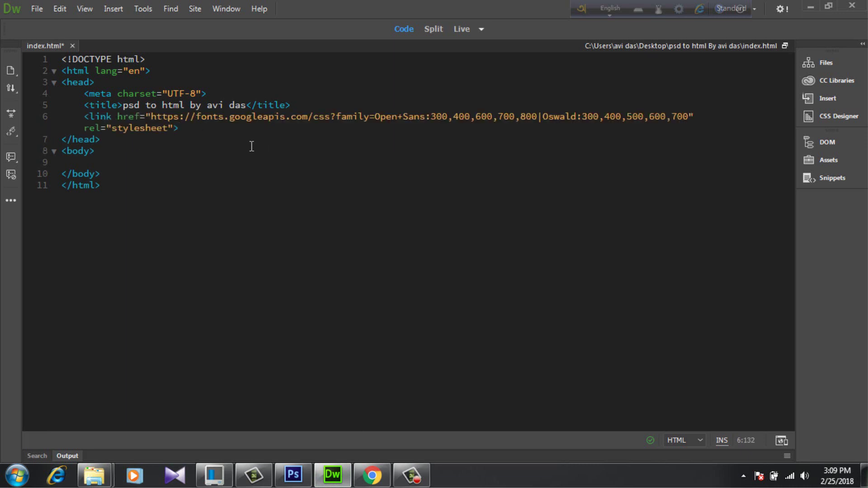
Add an empty stylesheet link tag on a new line below the Google Fonts link in the head.
{"action": "key", "text": "Return"}
{"action": "type", "text": "lin"}
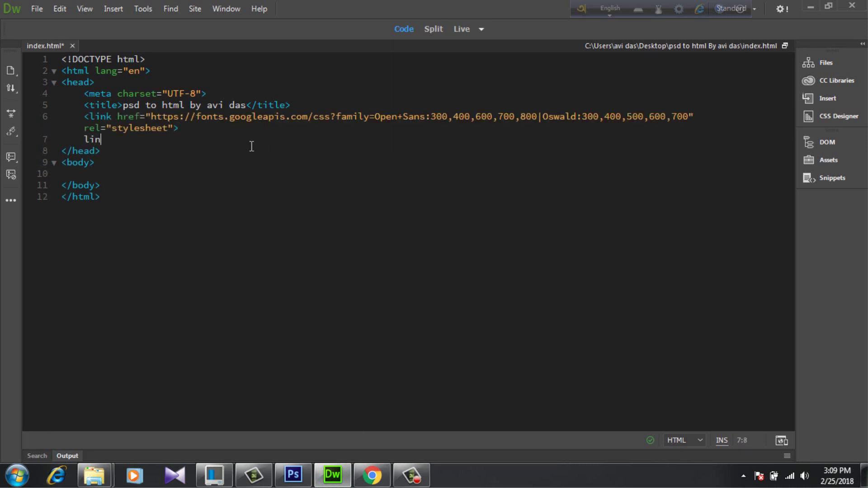
{"action": "type", "text": "k"}
{"action": "key", "text": "Tab"}
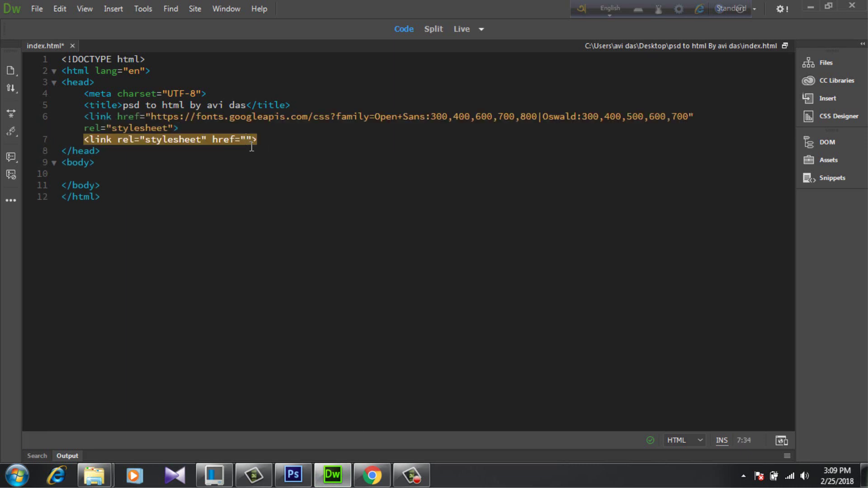
Set the empty link's href by browsing to font-awesome.min.css in the css folder of the project folder on the Desktop.
{"action": "key", "text": "ctrl+space"}
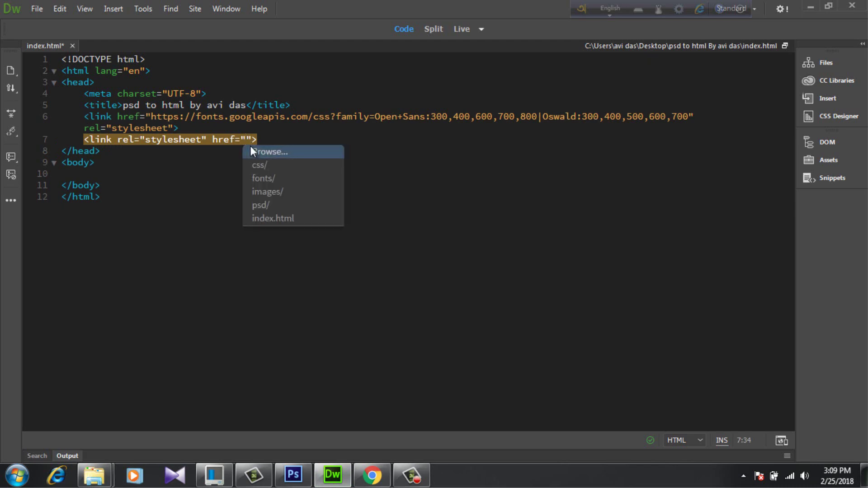
{"action": "left_click", "coordinate": [257, 153]}
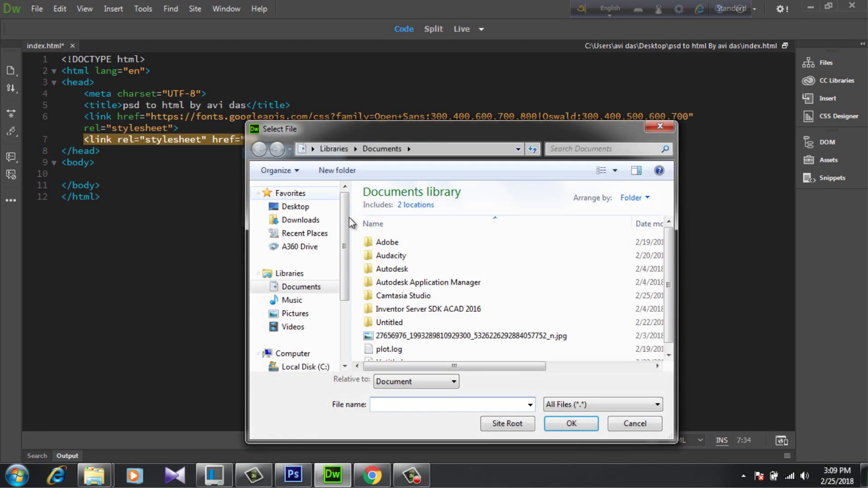
{"action": "left_click", "coordinate": [295, 207]}
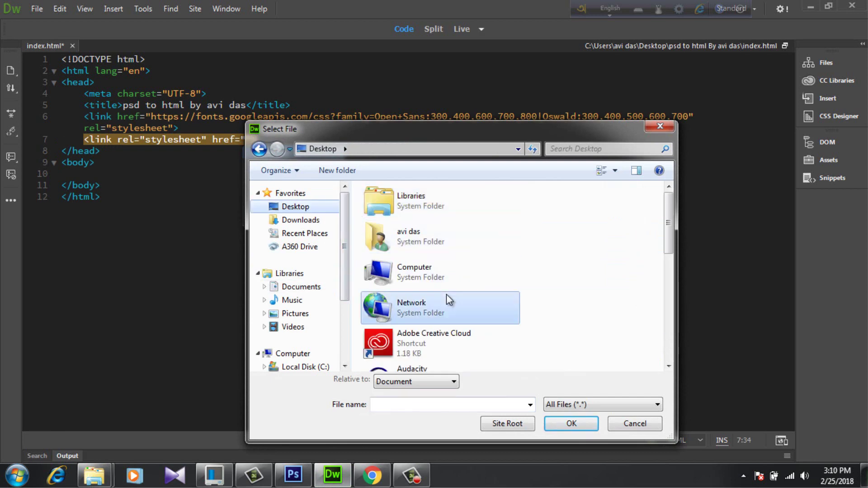
{"action": "scroll", "coordinate": [447, 294], "scroll_direction": "down", "scroll_amount": 5}
{"action": "scroll", "coordinate": [422, 294], "scroll_direction": "up", "scroll_amount": 2}
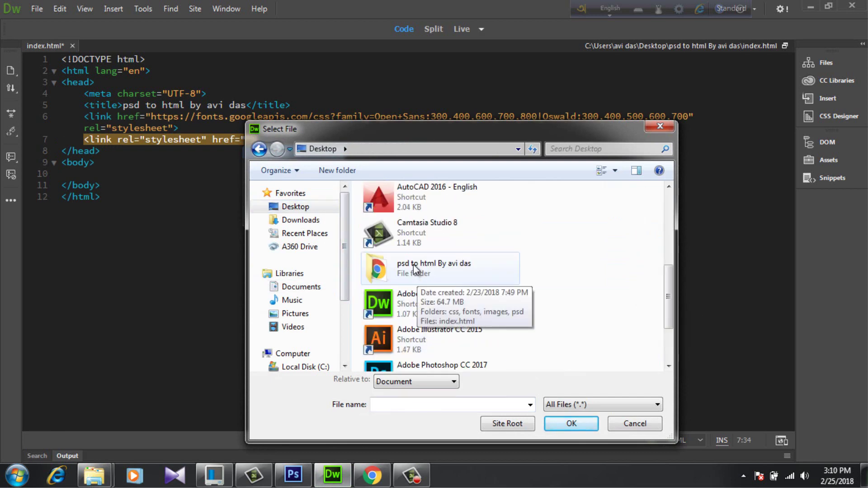
{"action": "double_click", "coordinate": [413, 265]}
{"action": "left_click", "coordinate": [391, 210]}
{"action": "double_click", "coordinate": [391, 208]}
{"action": "left_click", "coordinate": [400, 206]}
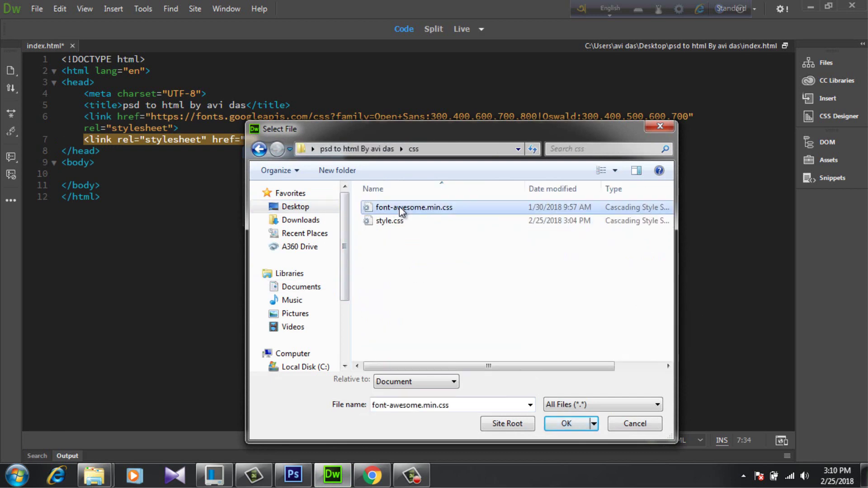
{"action": "left_click", "coordinate": [559, 420]}
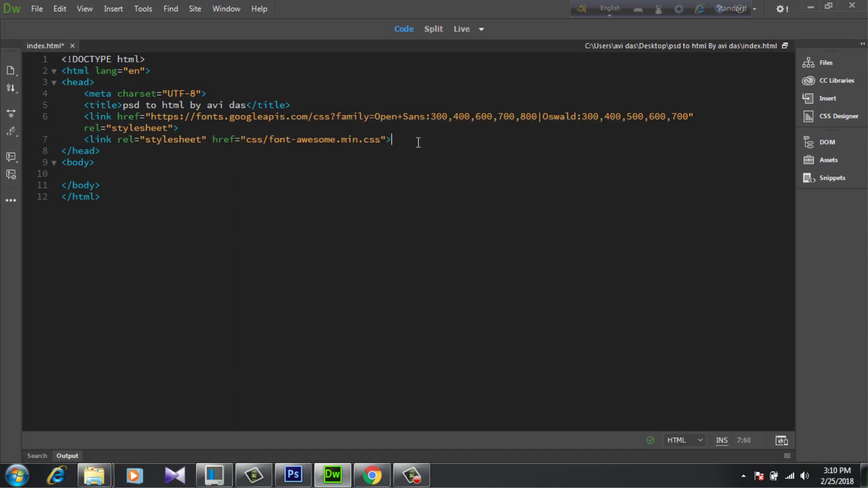
Add another stylesheet link below the Font Awesome one, browsing to style.css in the css folder for its href.
{"action": "key", "text": "Return"}
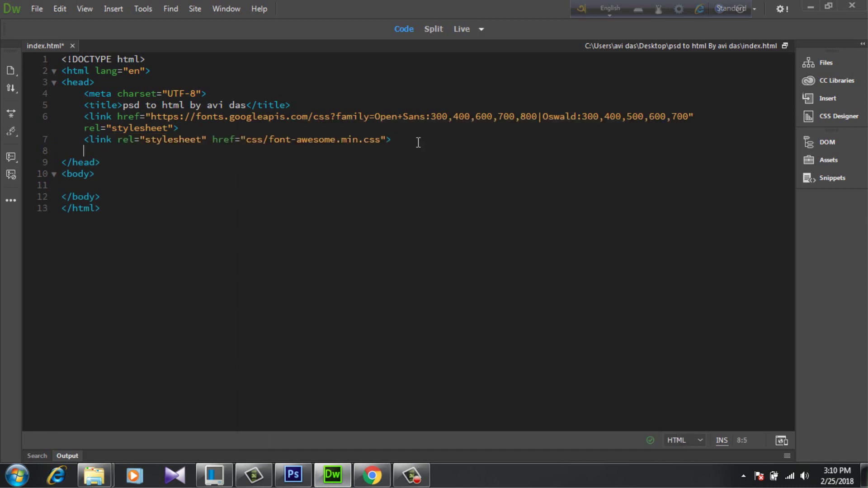
{"action": "type", "text": "link"}
{"action": "key", "text": "Tab"}
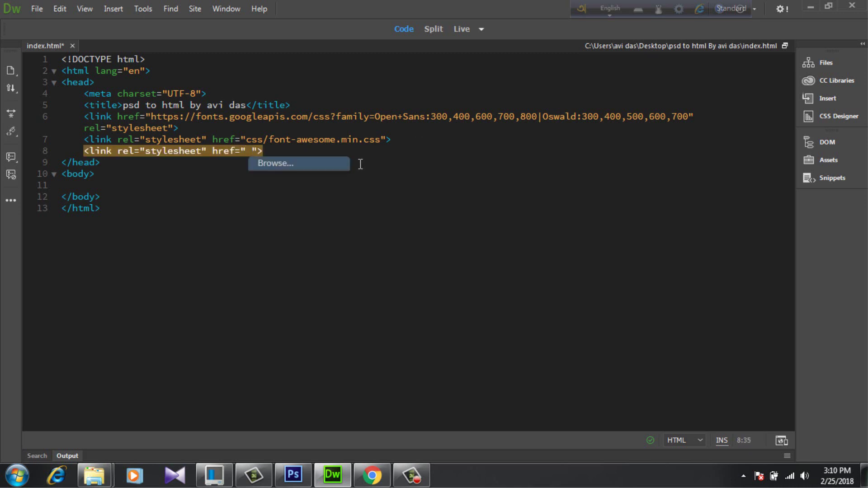
{"action": "left_click", "coordinate": [295, 164]}
{"action": "left_click", "coordinate": [382, 221]}
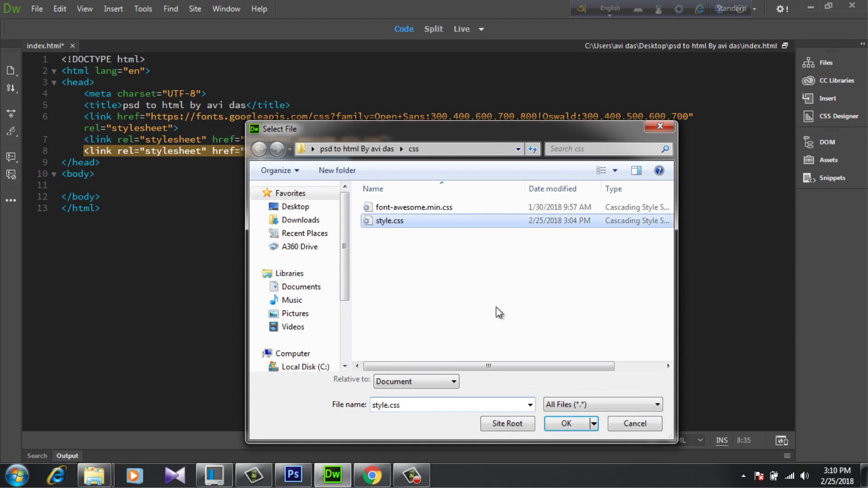
{"action": "left_click", "coordinate": [564, 423]}
{"action": "left_click", "coordinate": [356, 235]}
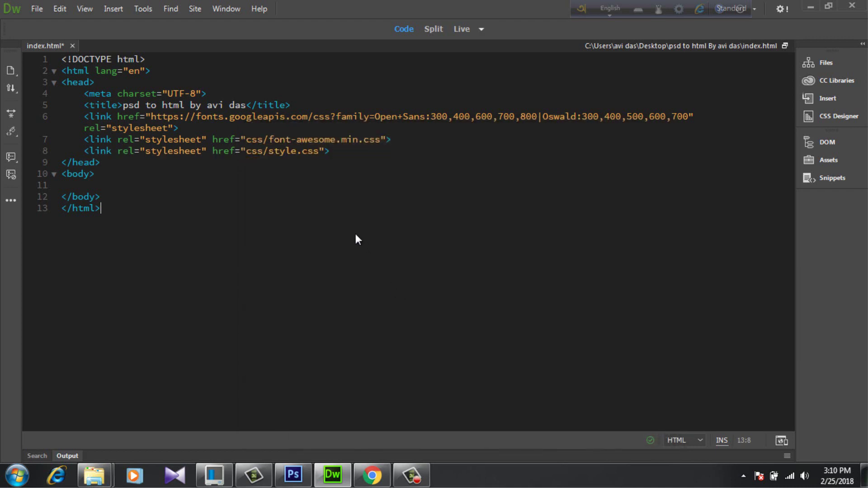
Insert a blank line directly below the opening body tag.
{"action": "left_click", "coordinate": [106, 173]}
{"action": "key", "text": "Return"}
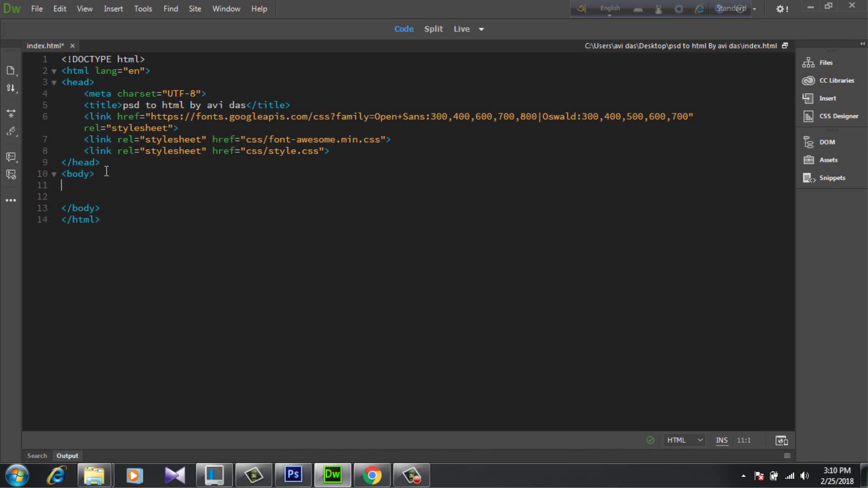